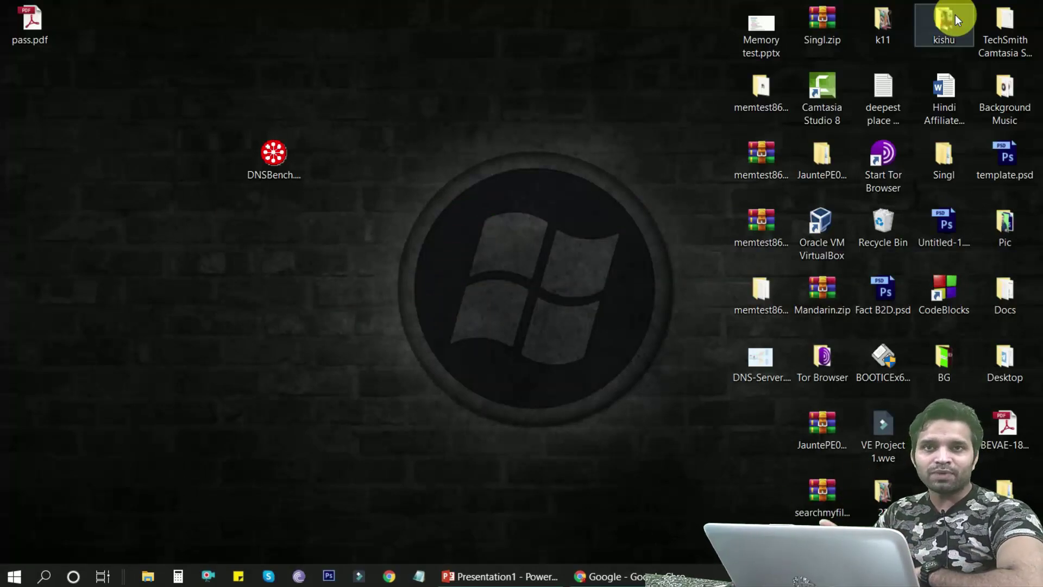
Shift DNSBench.exe left so its full name shows, select it, and switch to Chrome
left_click_drag(273, 154, 213, 155)
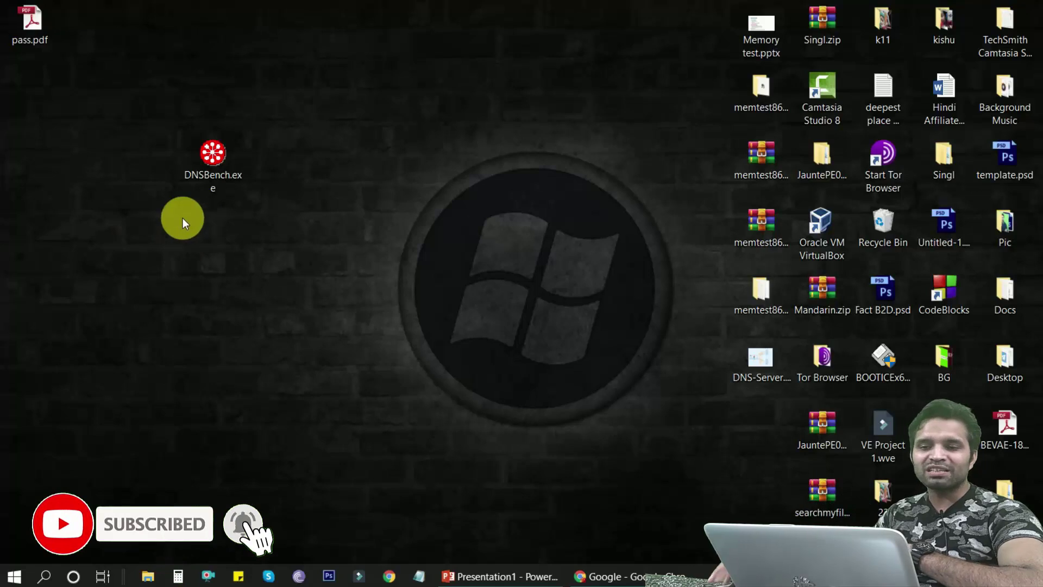
left_click_drag(271, 117, 169, 209)
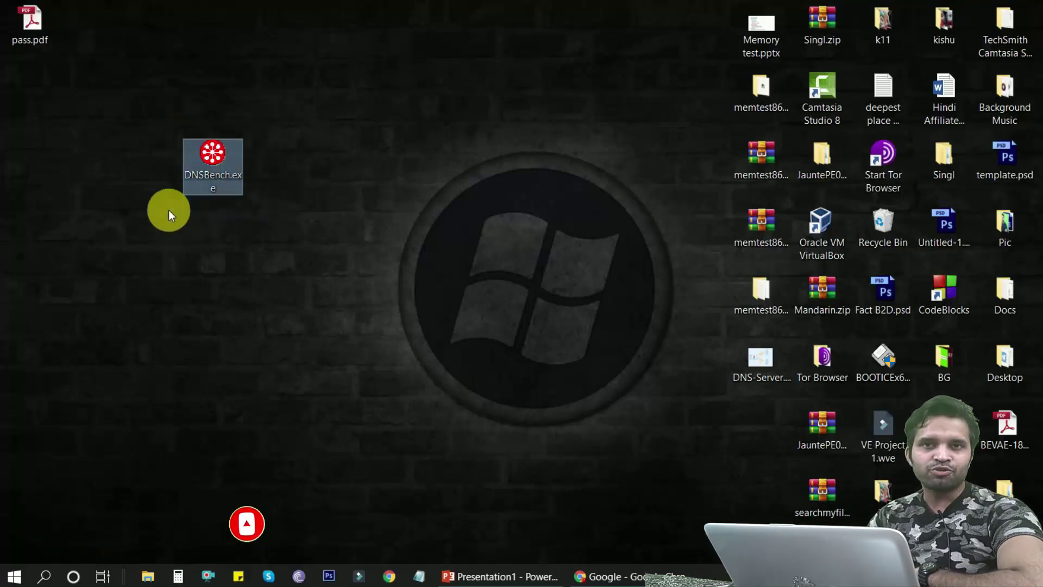
left_click(674, 573)
Search Google for 'DNS benchmark', open GRC's DNS Benchmark download page, then minimize Chrome
type("DNS")
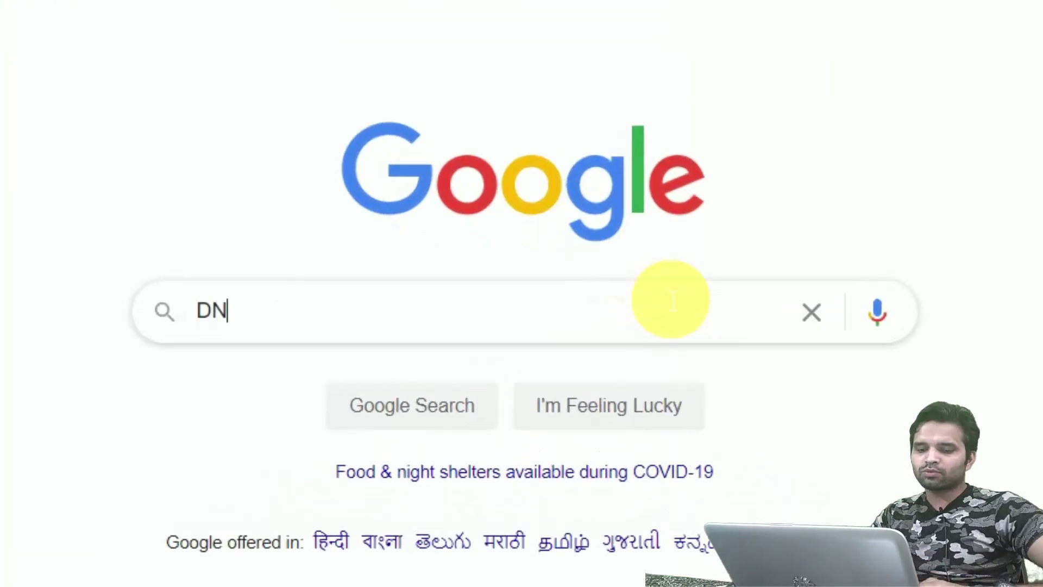
type(" benchmark")
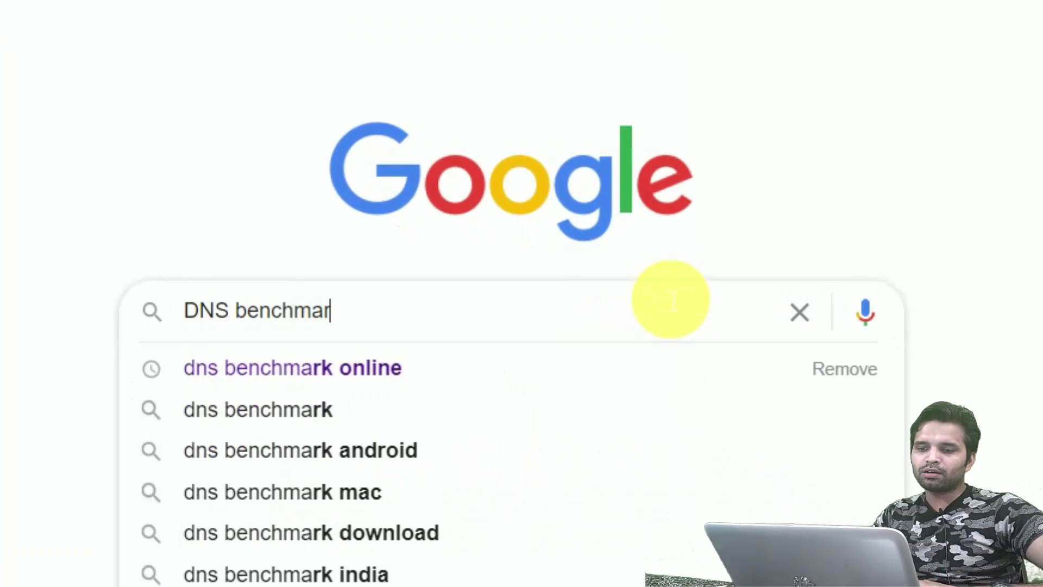
key("Return")
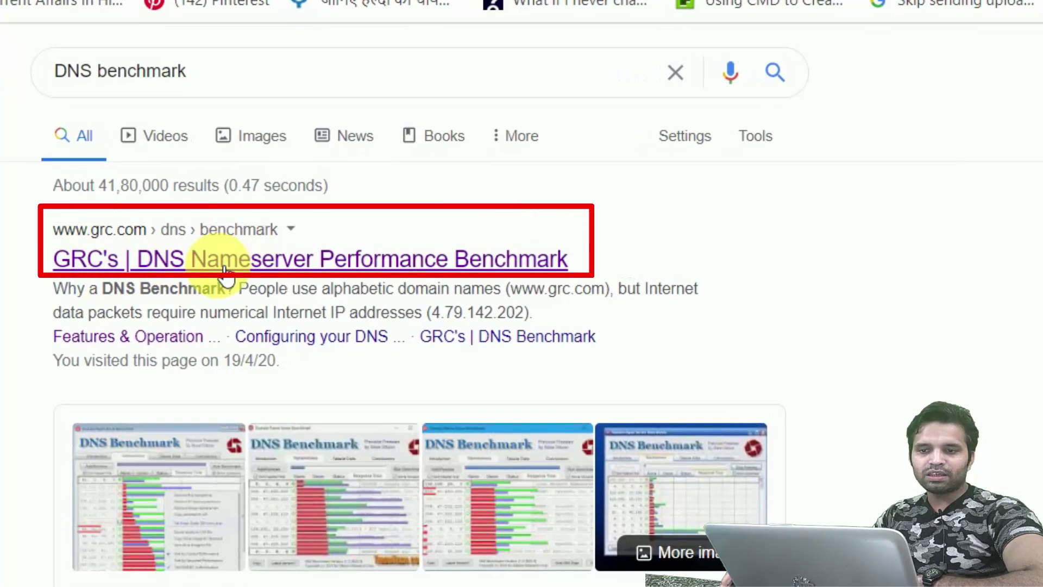
left_click(224, 266)
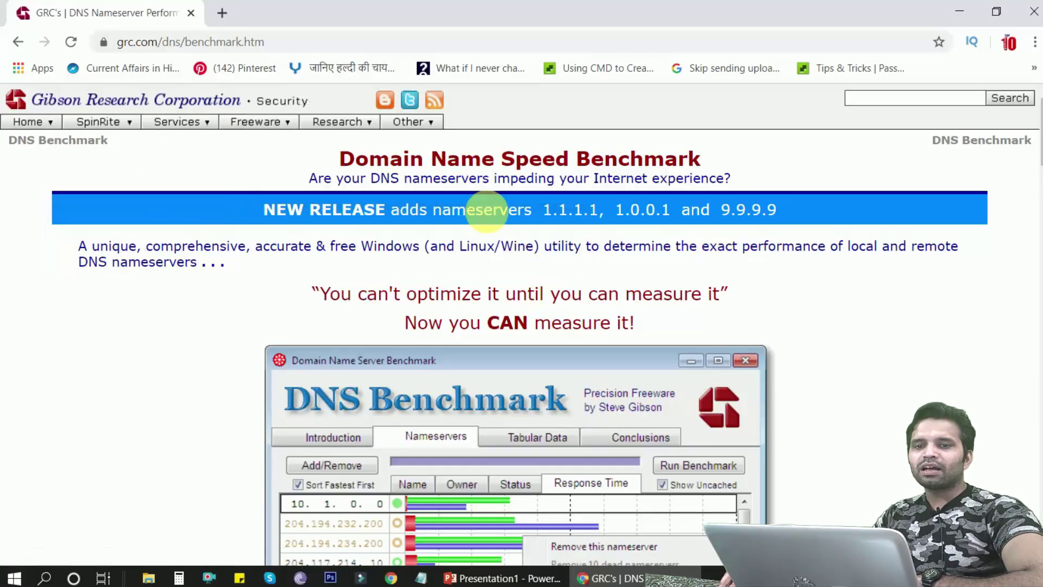
scroll(538, 279, "down", 12)
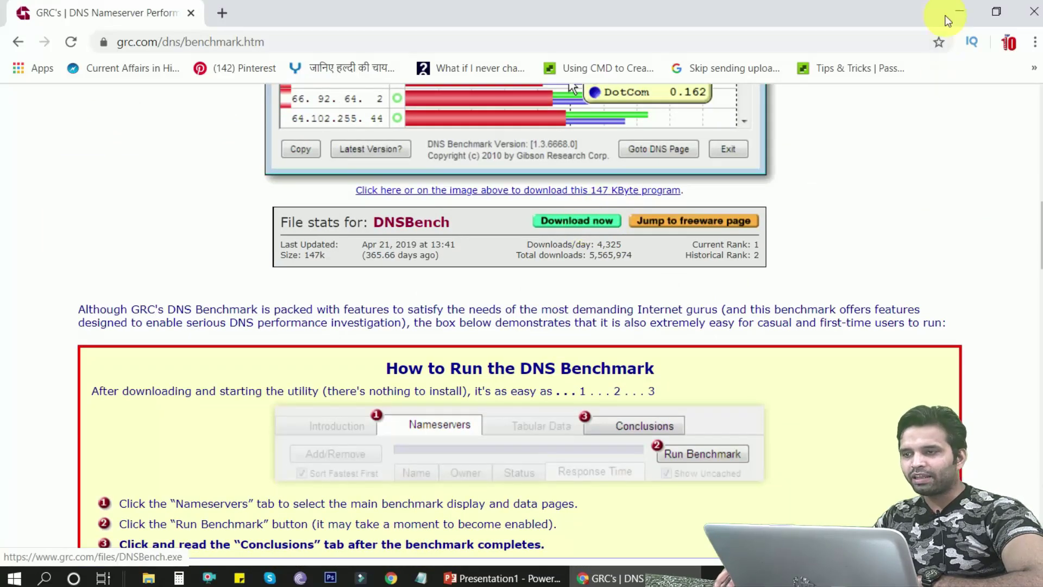
left_click(958, 12)
mouse_move(272, 189)
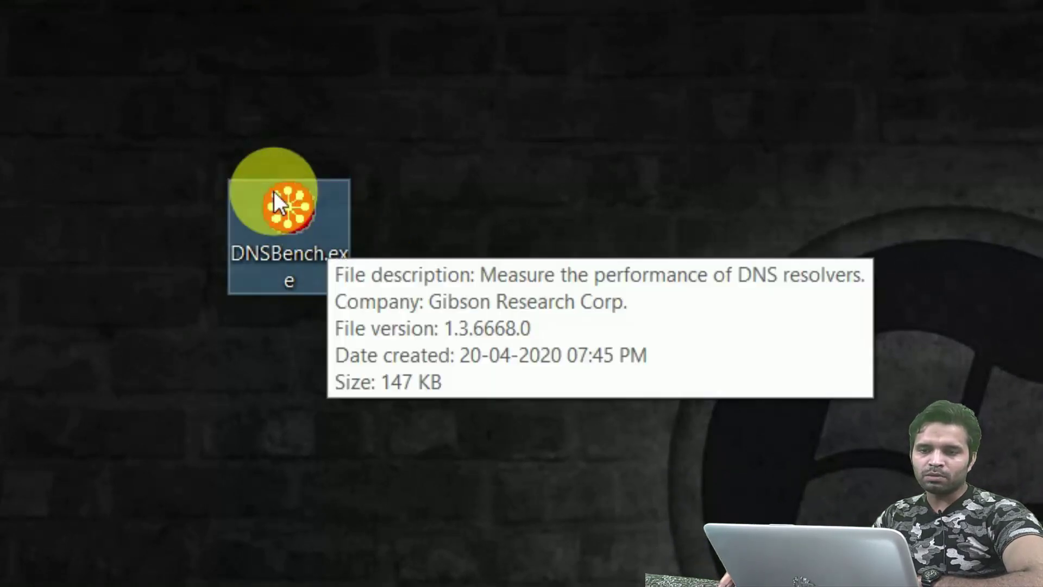
Launch DNSBench.exe and let the unverified app run anyway
double_click(274, 191)
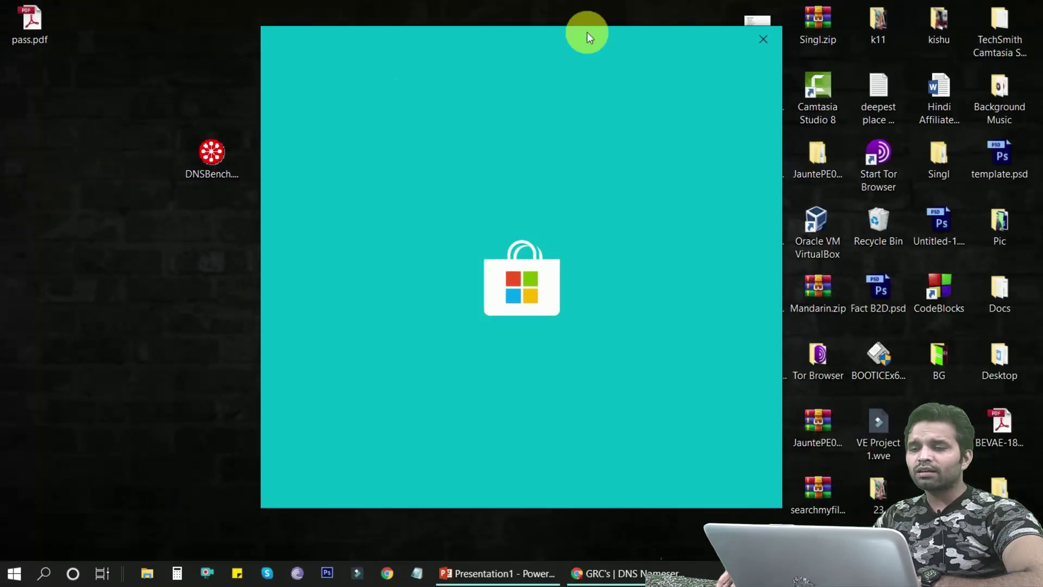
left_click_drag(587, 32, 526, 32)
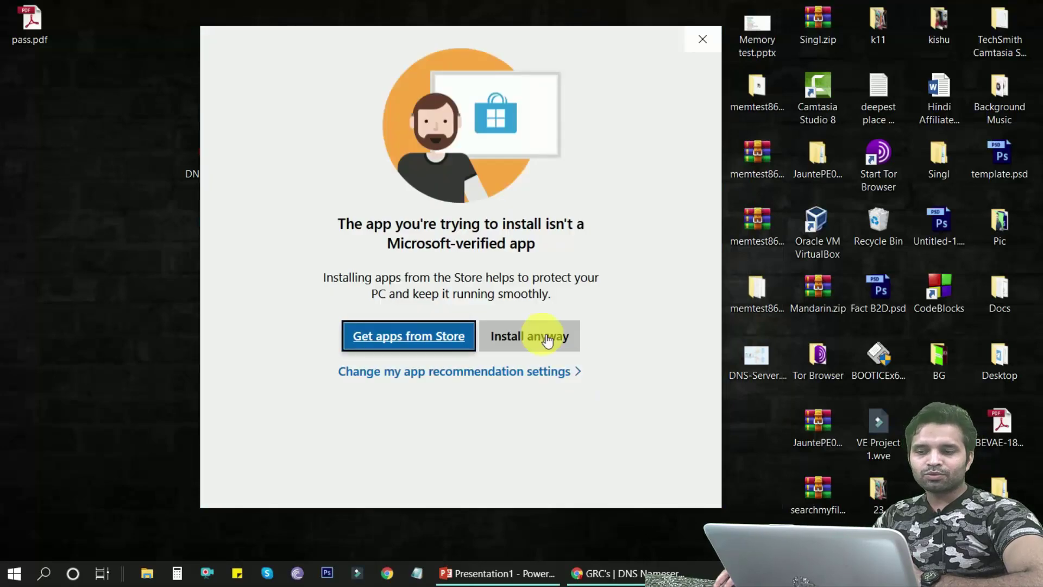
left_click(516, 336)
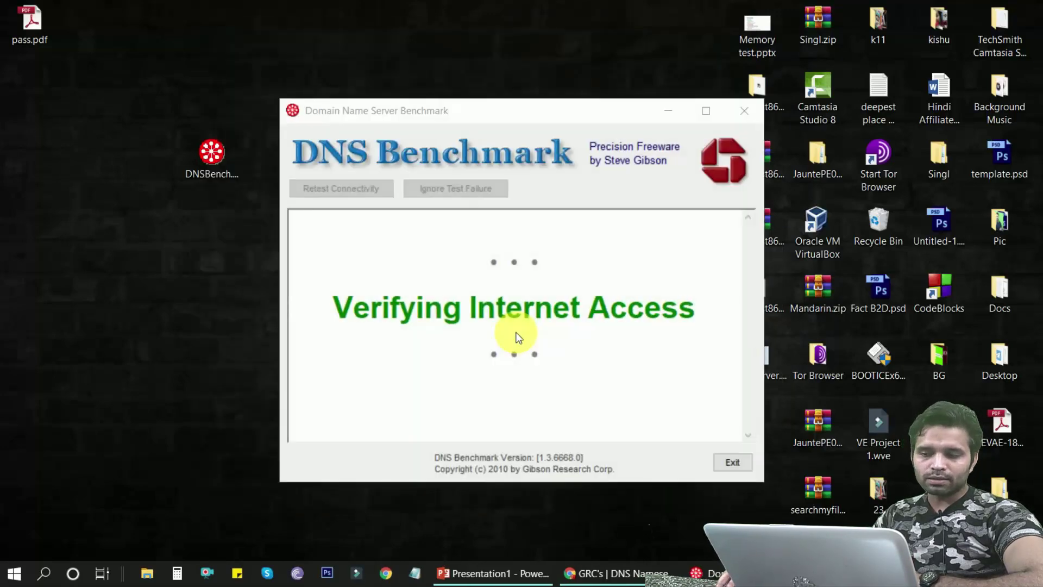
Move the DNS Benchmark window up-left, skim the Introduction, and open the Nameservers list
left_click_drag(525, 113, 419, 86)
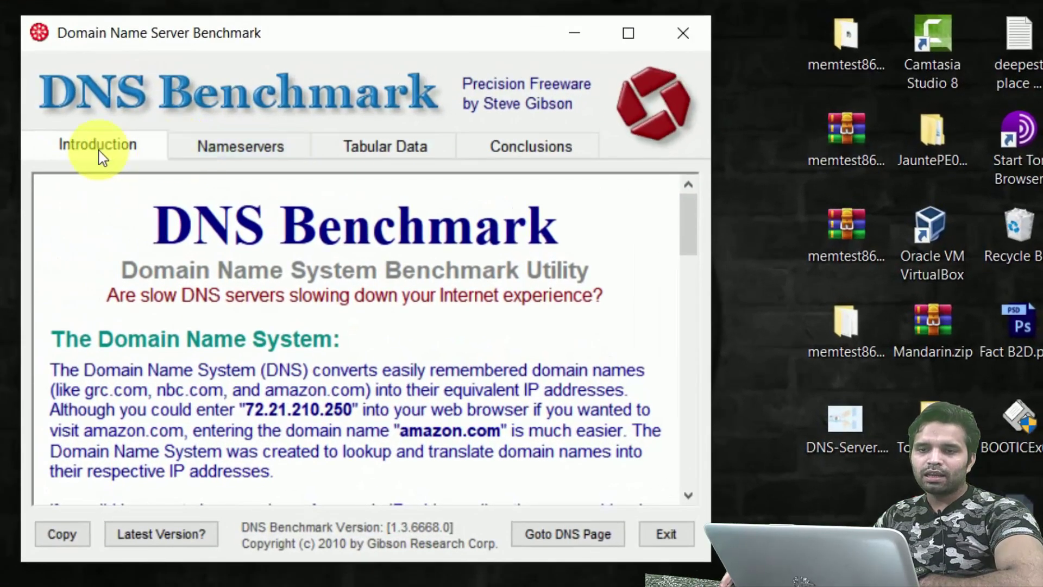
scroll(530, 279, "down", 2)
scroll(530, 290, "down", 15)
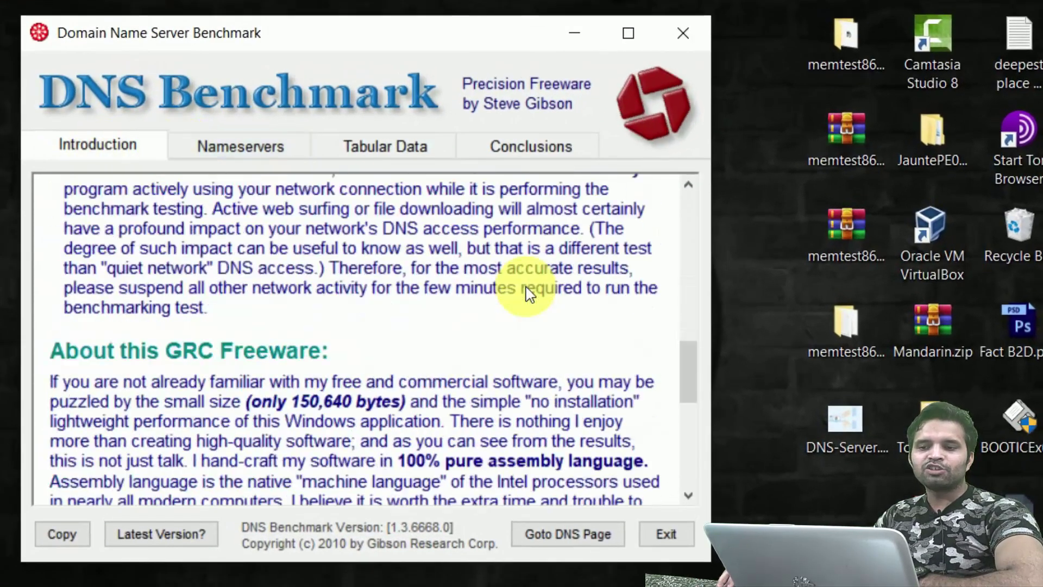
scroll(526, 294, "up", 20)
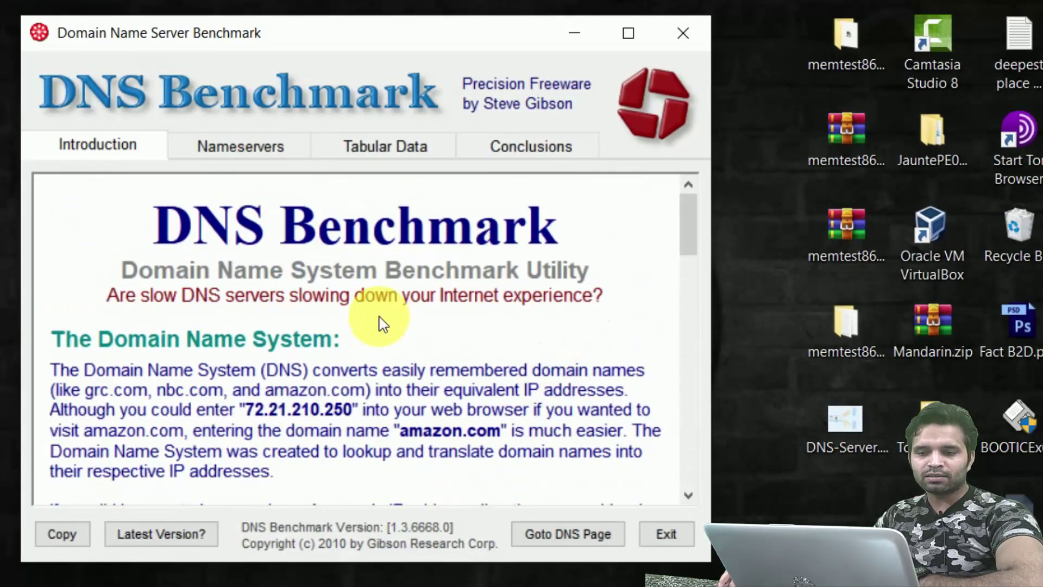
left_click(280, 154)
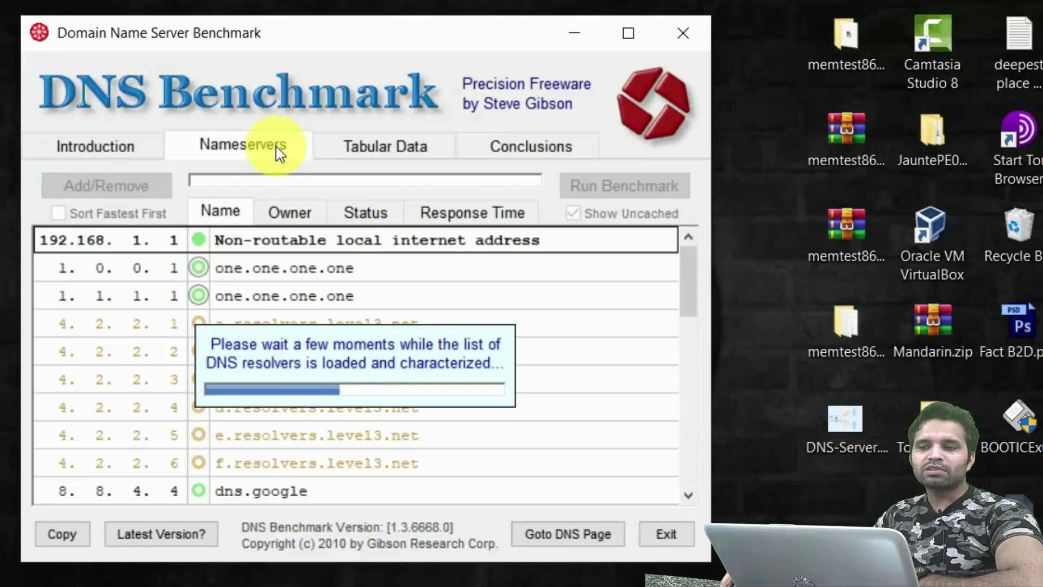
Glance at Tabular Data and Conclusions, return to Nameservers, and run the benchmark
left_click(418, 155)
left_click(531, 145)
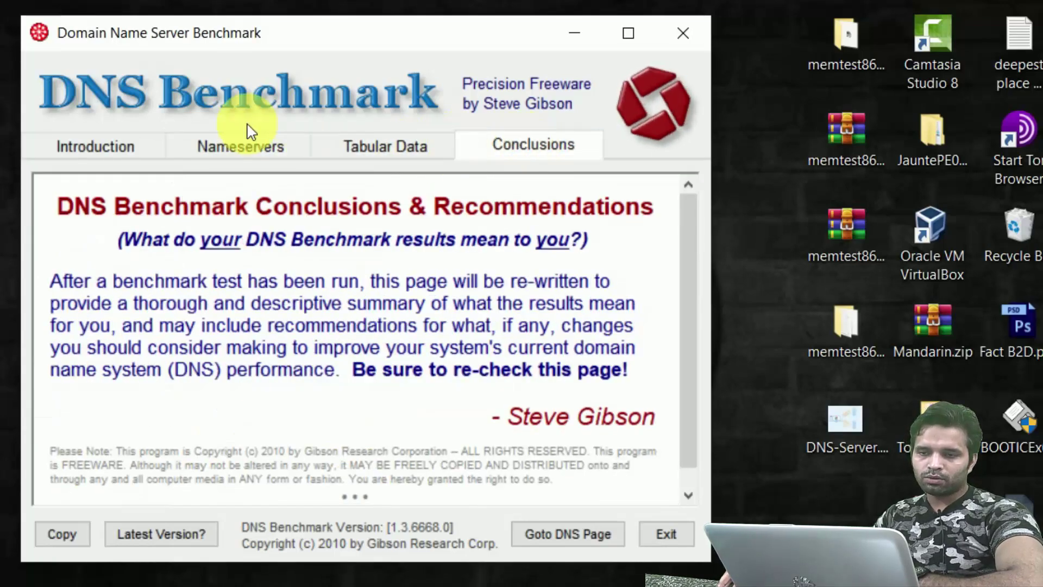
left_click(228, 154)
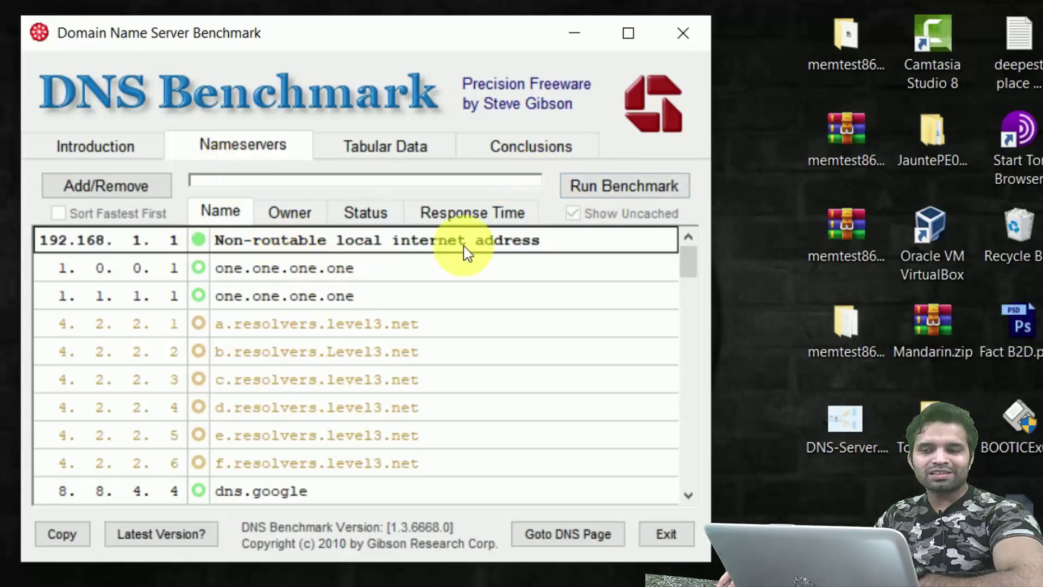
left_click(602, 187)
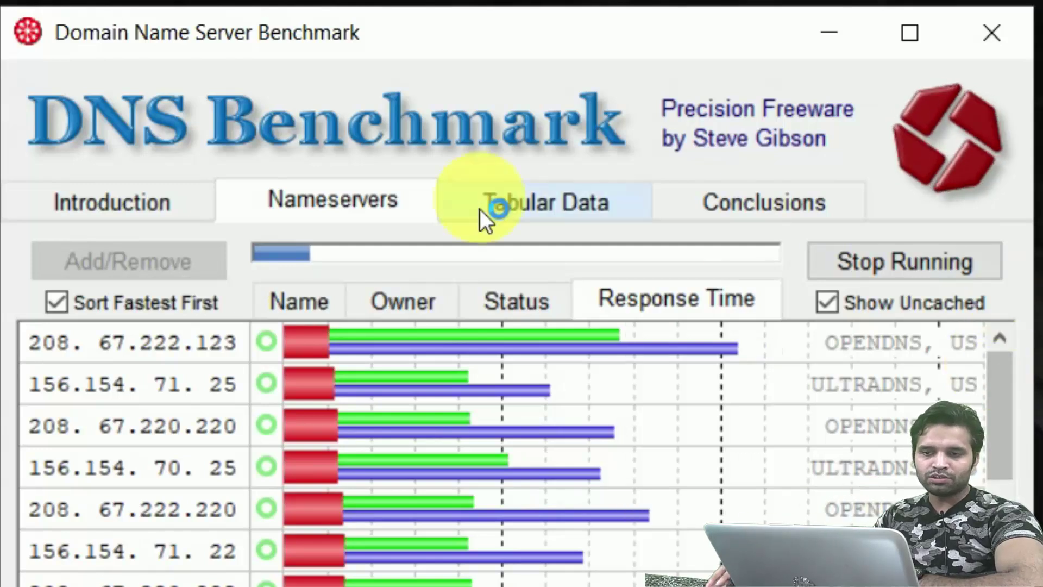
Let the benchmark run while reading the top server's cached, uncached and dotcom timing bars
mouse_move(396, 345)
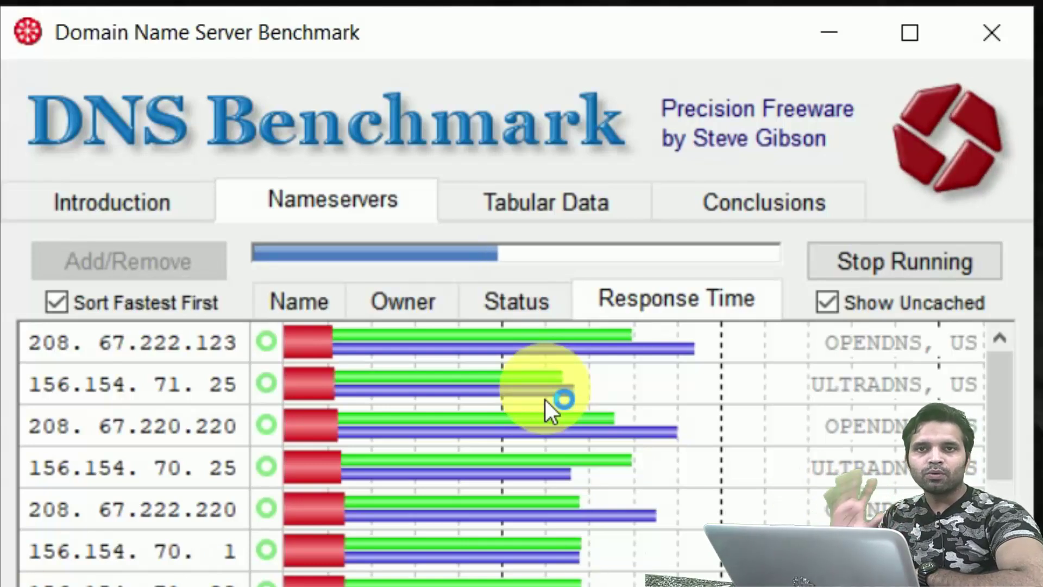
mouse_move(546, 351)
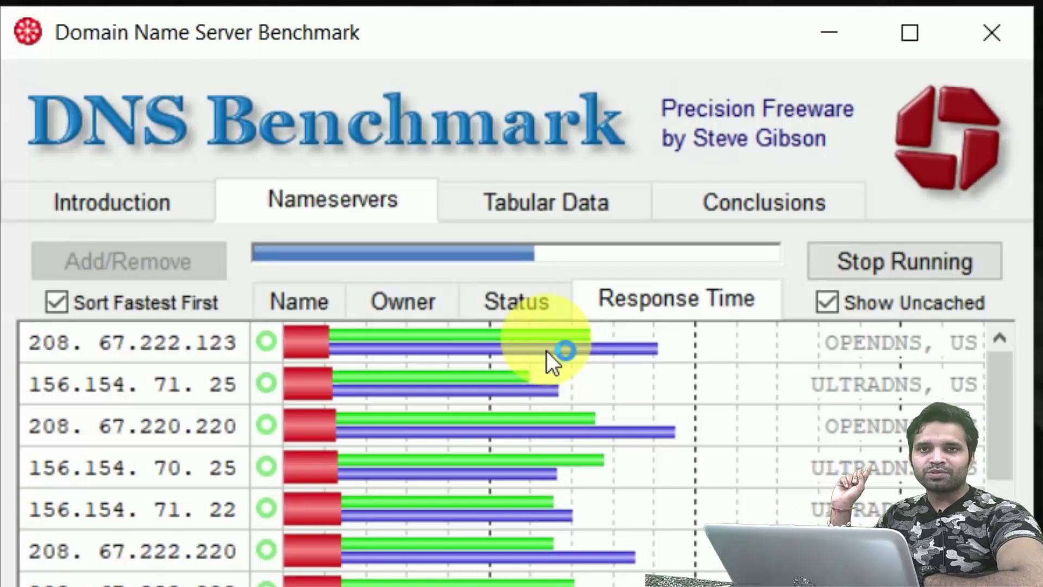
Check 208.67.222.123's response-time values as the benchmark runs to completion
left_click(441, 346)
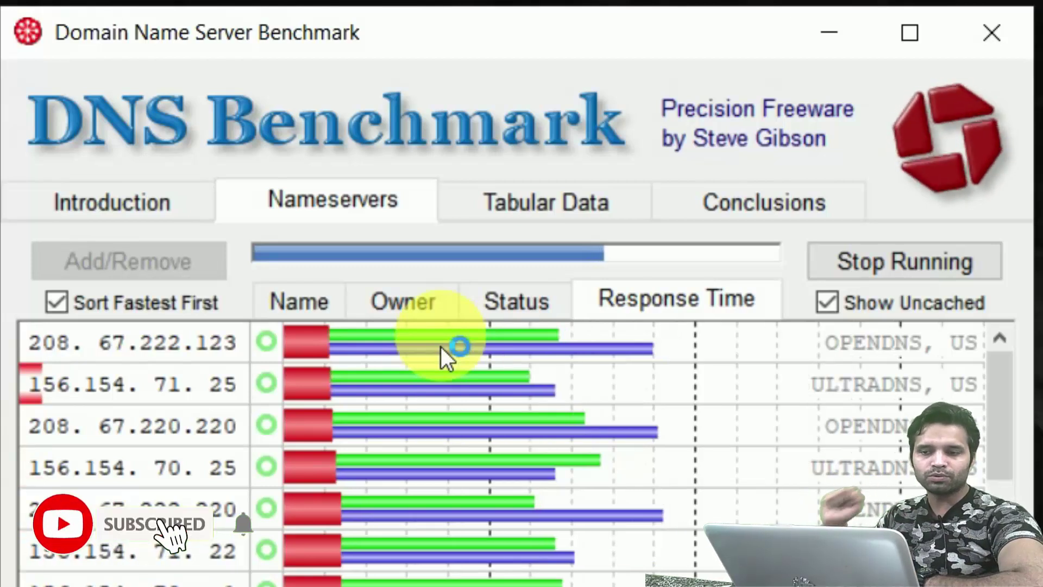
mouse_move(441, 346)
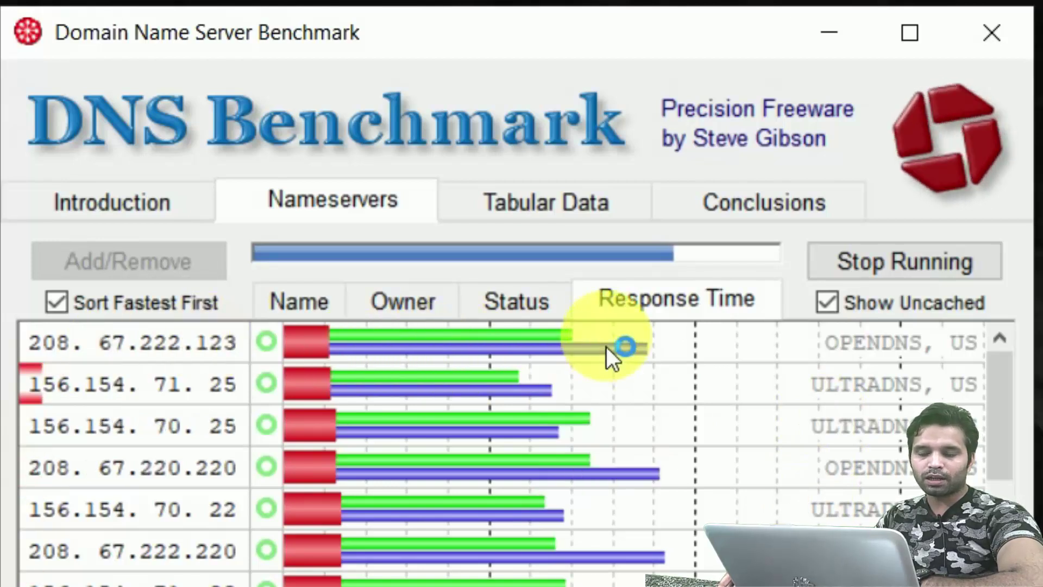
mouse_move(599, 346)
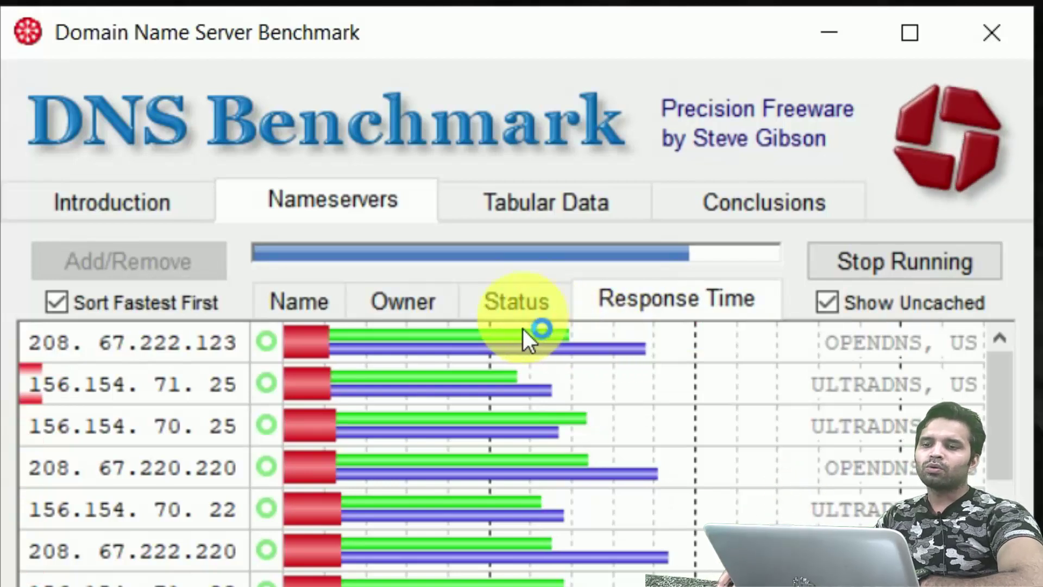
mouse_move(522, 348)
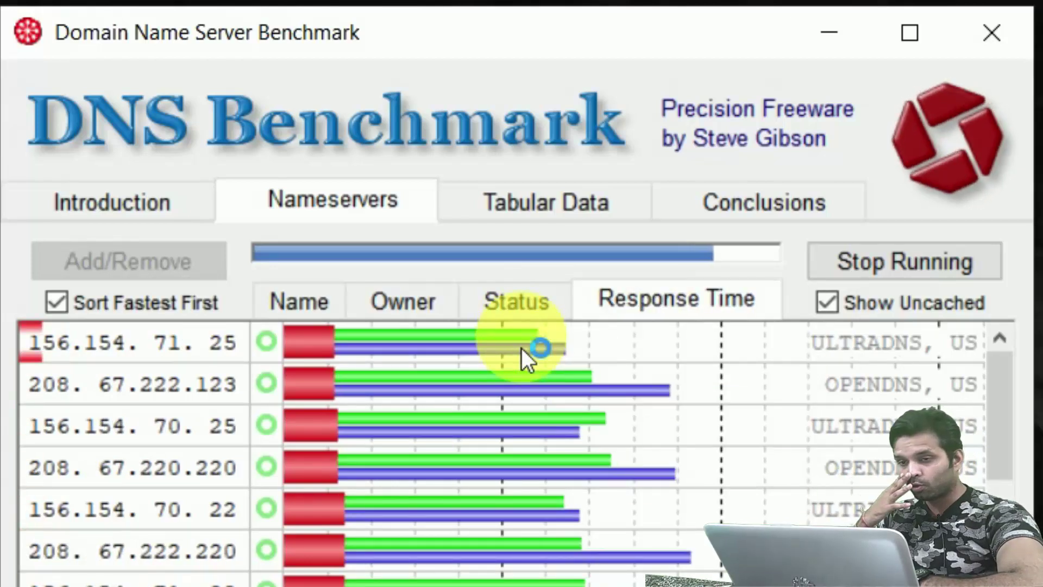
Scroll through the finished results and list the nameservers by name
left_click_drag(1001, 419, 998, 578)
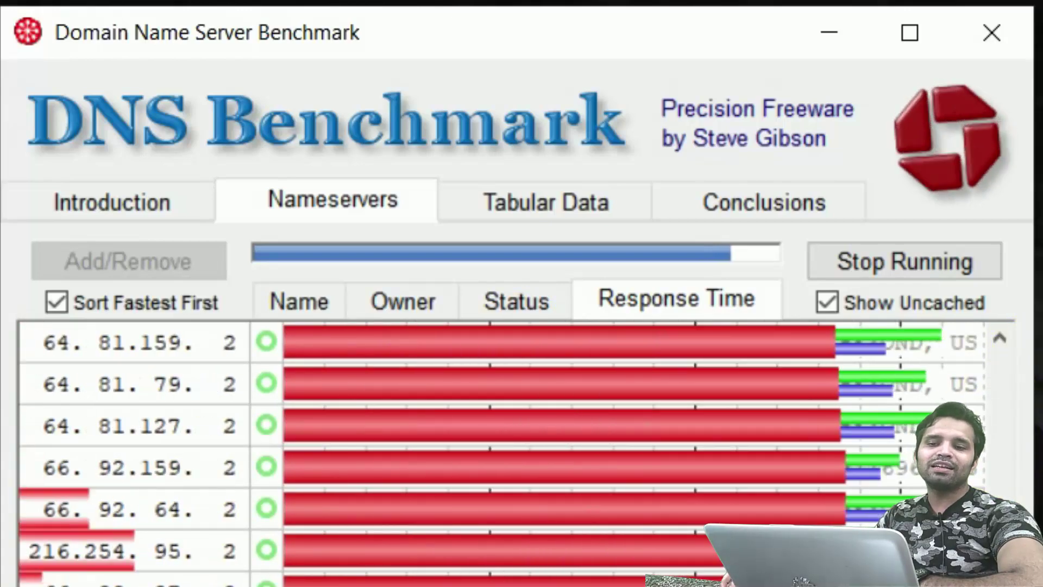
scroll(339, 541, "up", 15)
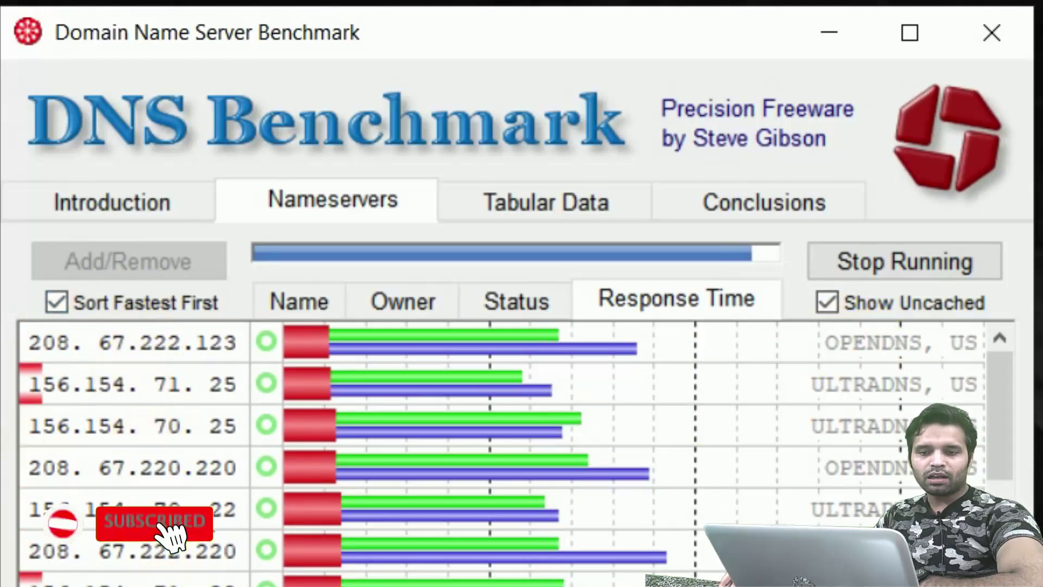
left_click(319, 309)
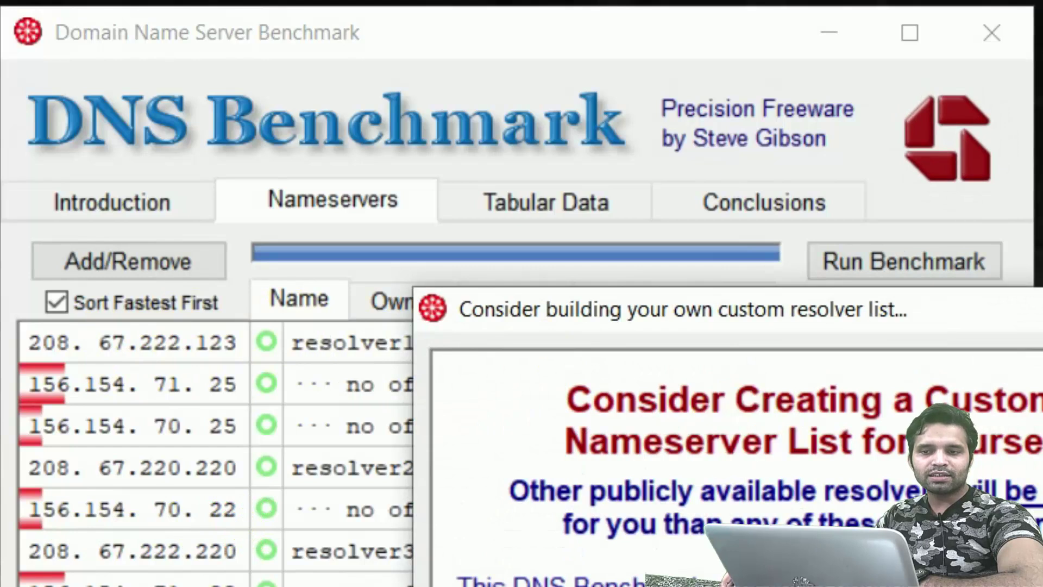
Dismiss the custom resolver list suggestion, then view each nameserver's Owner and Status
key("Escape")
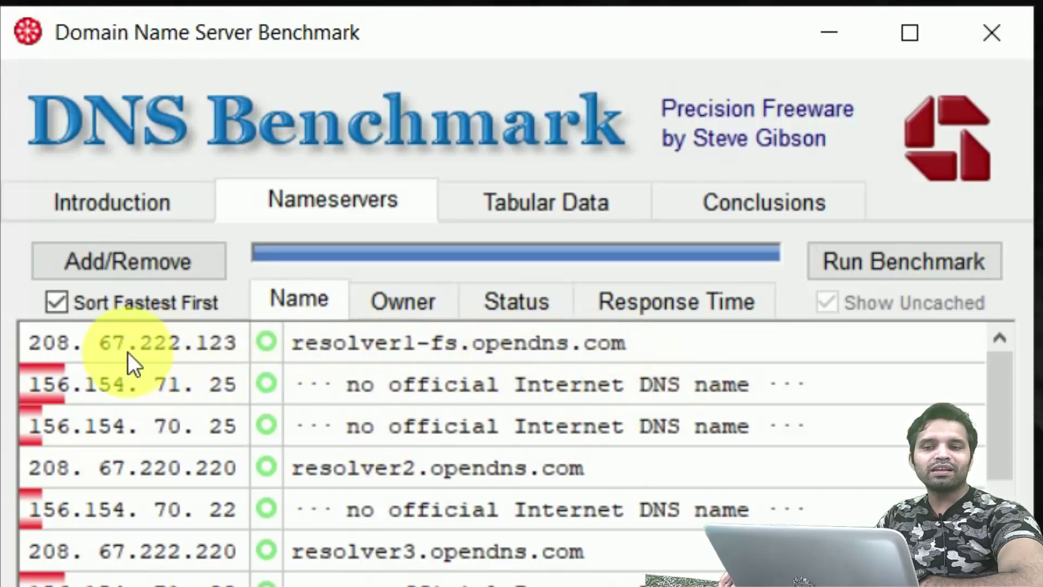
left_click(411, 302)
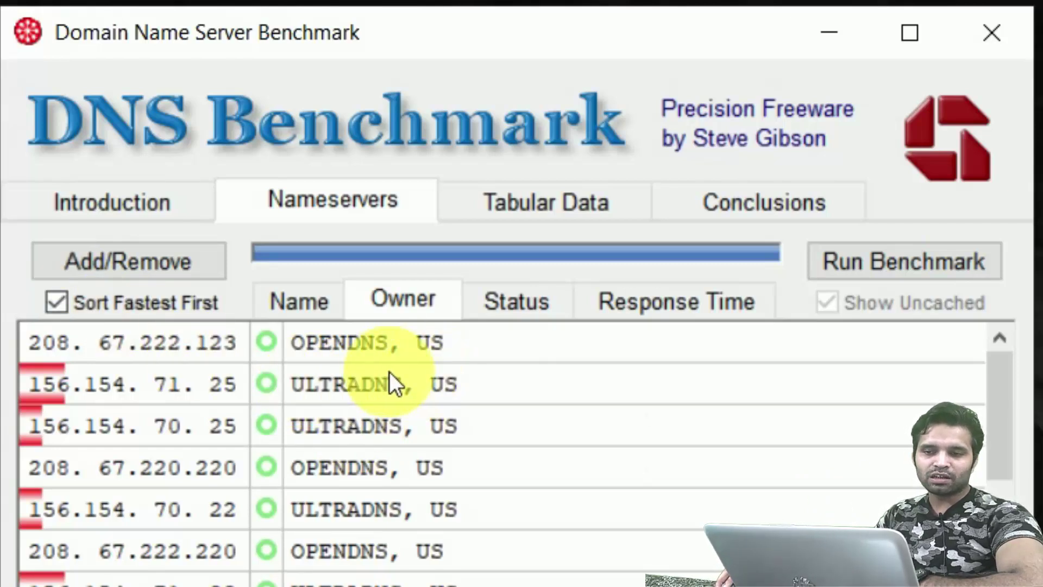
left_click(501, 303)
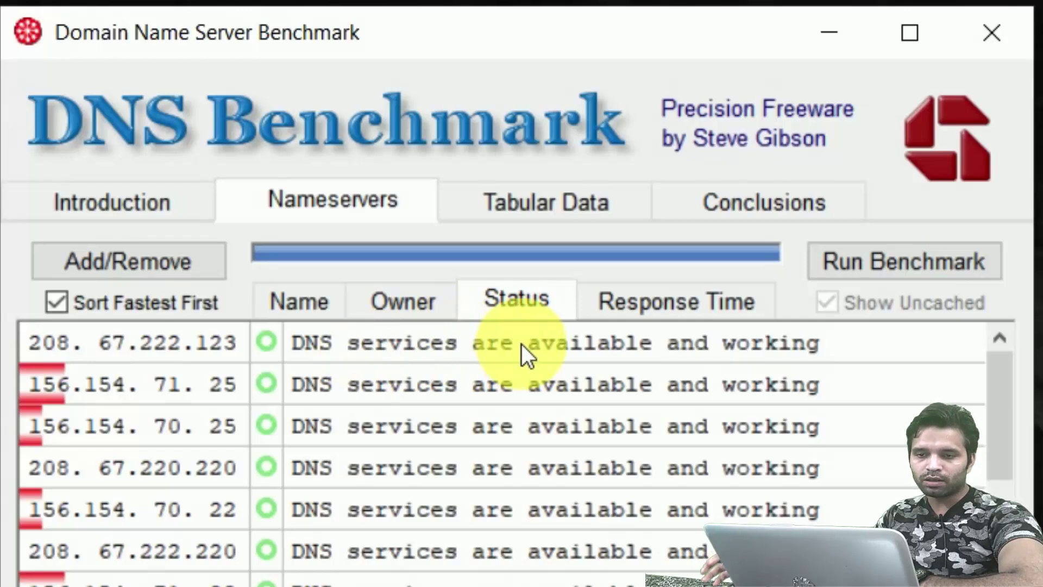
Scroll the status list, noting 1.1.1.1 and 1.0.0.1 flagged inconsistent, then show Response Time bars
scroll(558, 570, "down", 5)
scroll(559, 570, "up", 8)
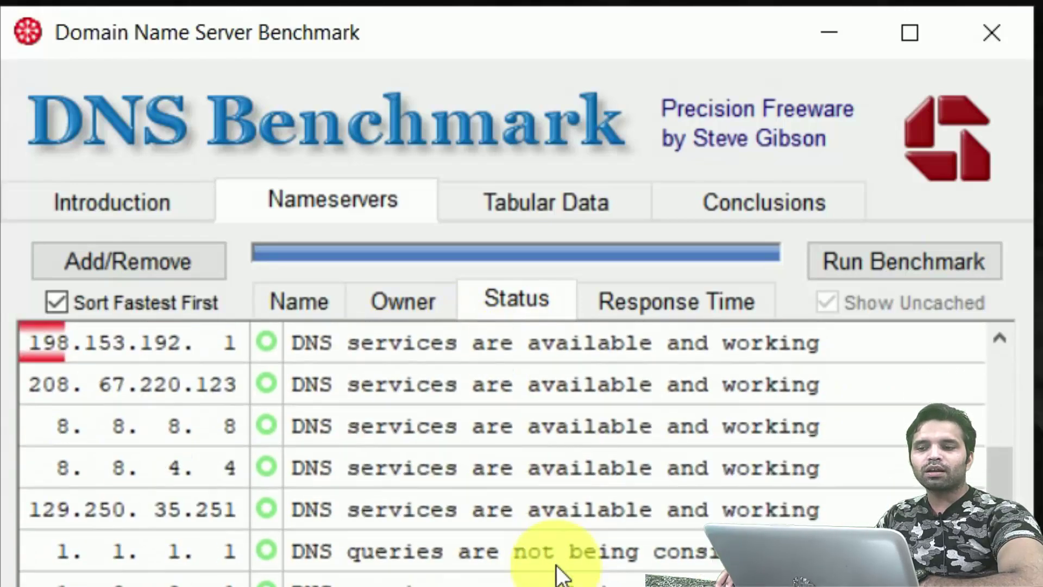
scroll(562, 527, "down", 5)
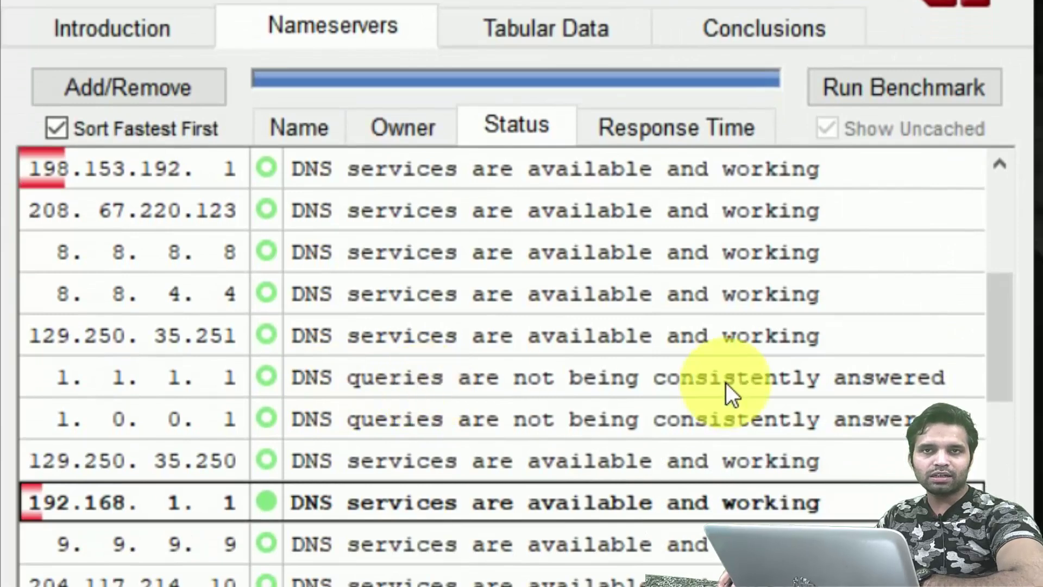
scroll(726, 383, "up", 4)
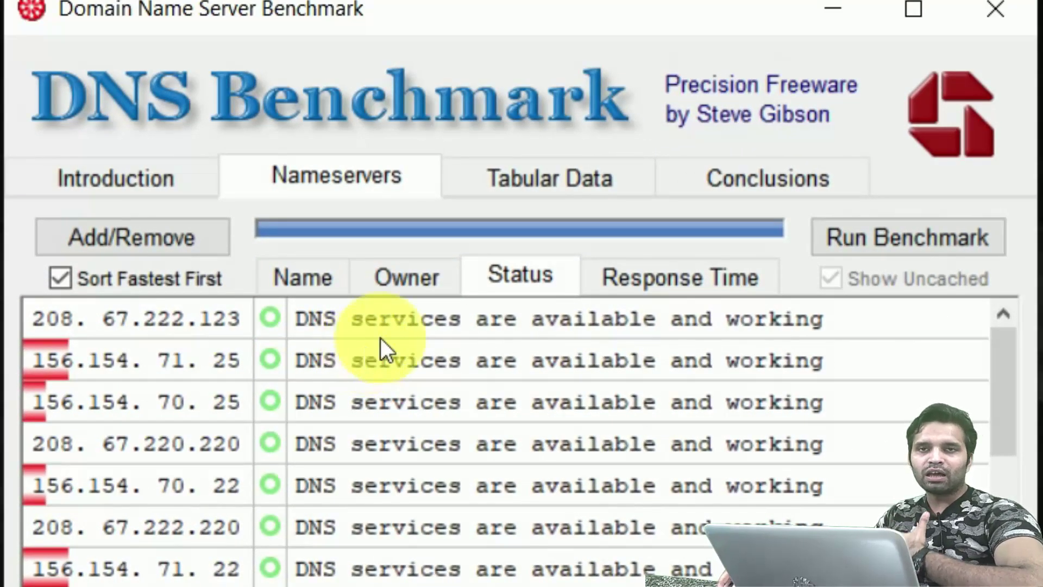
left_click(655, 282)
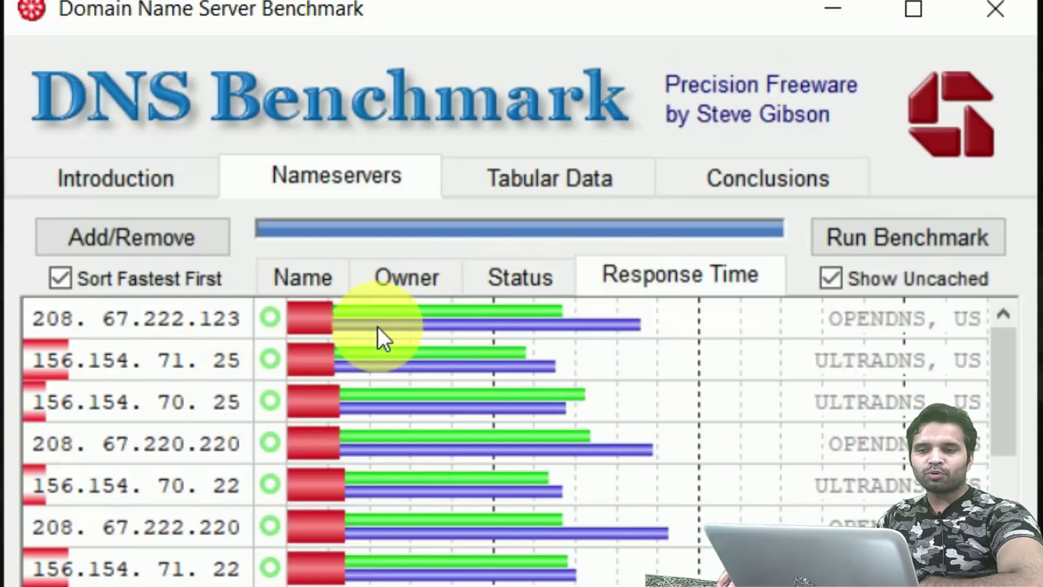
mouse_move(359, 311)
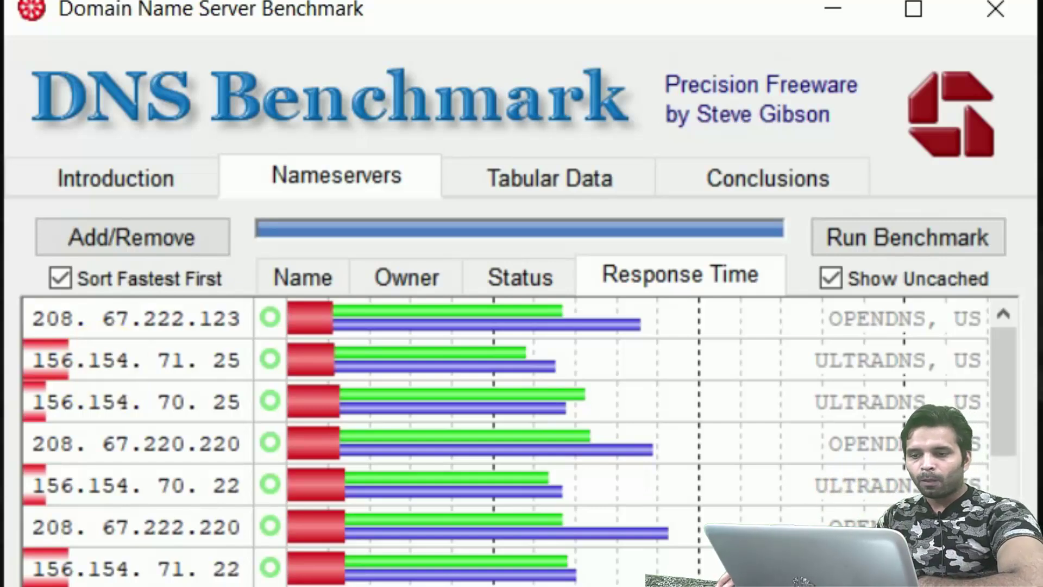
scroll(157, 581, "down", 1)
scroll(157, 581, "up", 1)
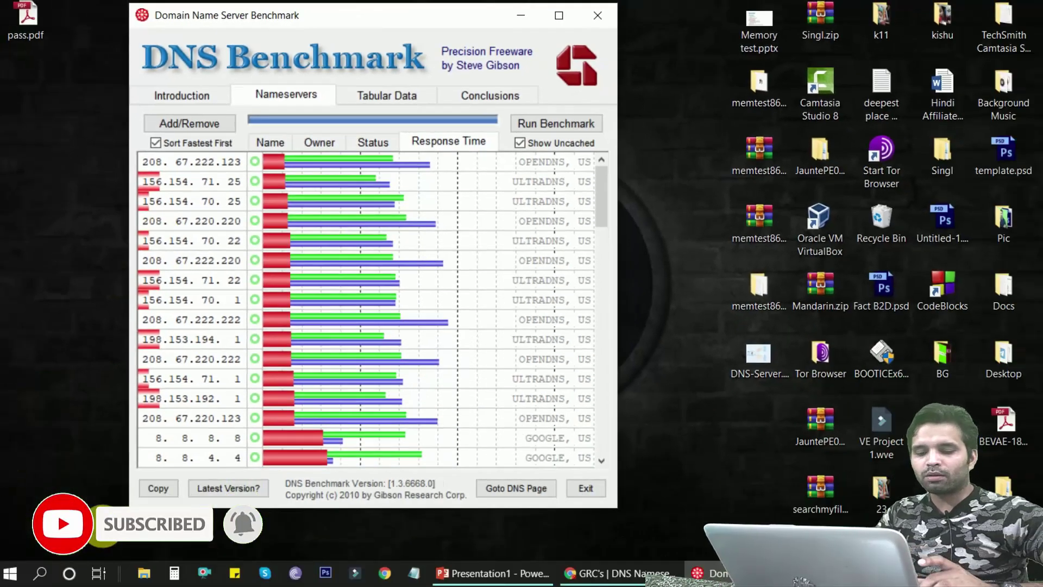
Launch Control Panel with the 'control' Run command, then reposition and maximize its window
key("super+r")
type("control")
left_click(102, 526)
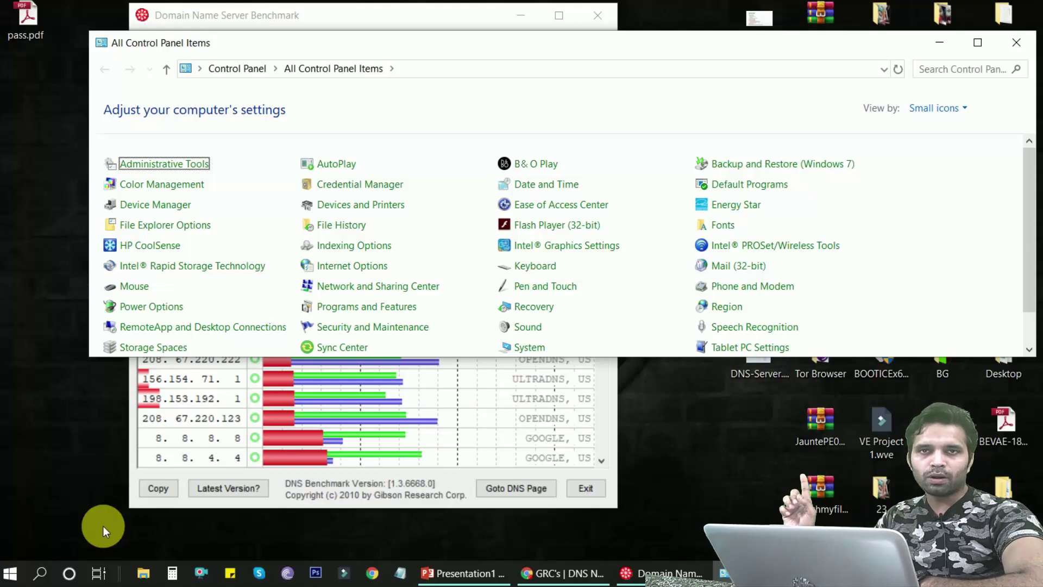
left_click_drag(742, 47, 663, 75)
left_click_drag(973, 145, 798, 130)
left_click(741, 77)
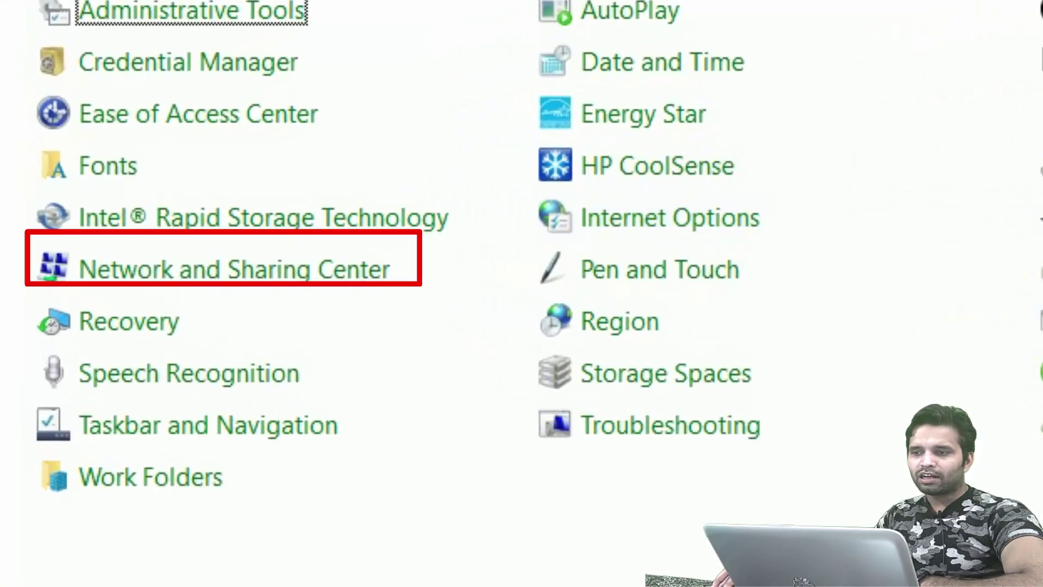
Reach adapter settings via Network and Sharing Center, enlarge Network Connections, and select Wi-Fi
left_click(274, 279)
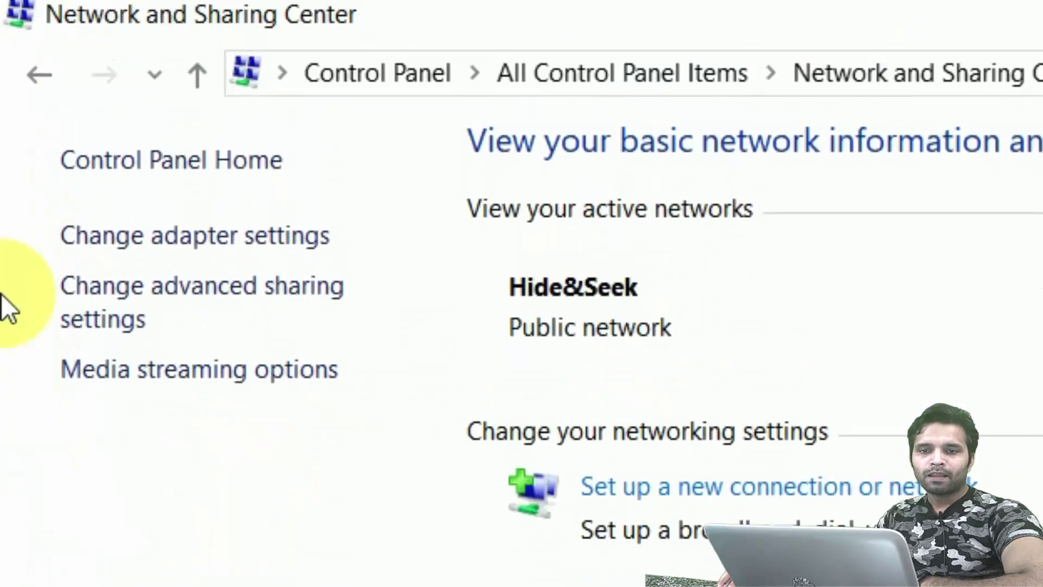
left_click(109, 236)
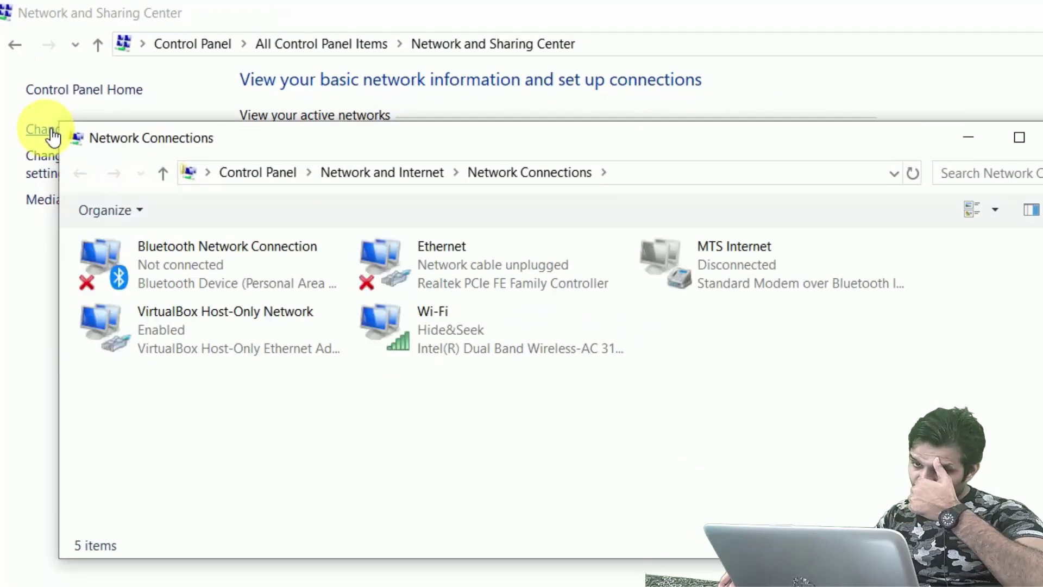
left_click_drag(466, 135, 412, 19)
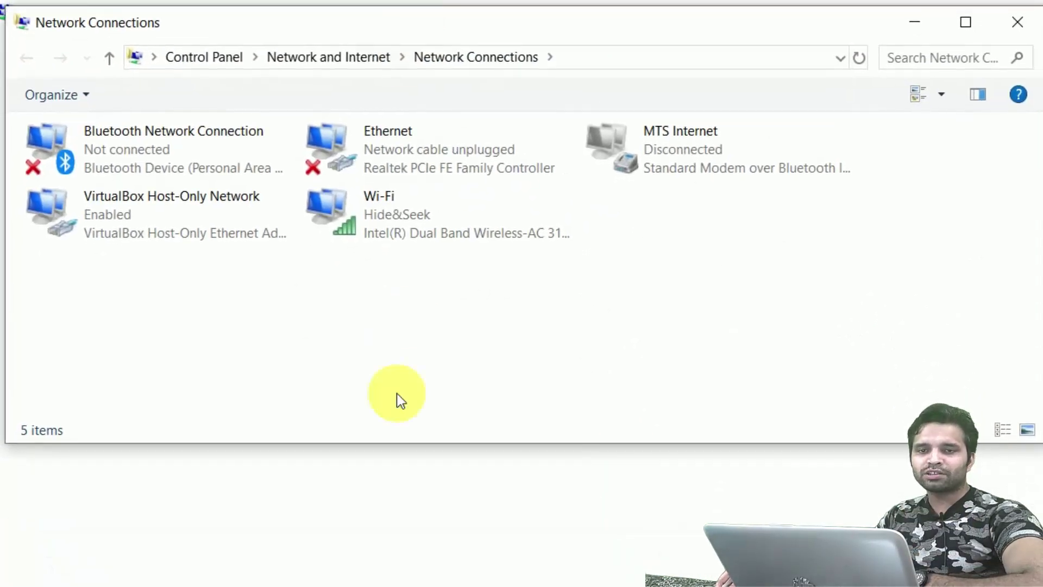
left_click_drag(392, 451, 392, 584)
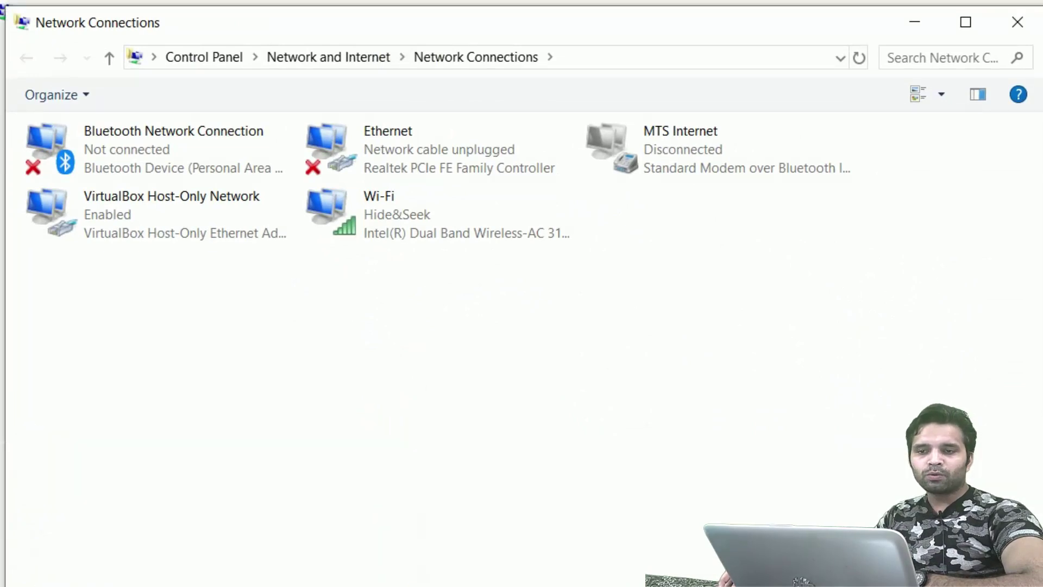
left_click(393, 220)
Open the Internet Protocol Version 4 properties of the Wi-Fi adapter
right_click(402, 214)
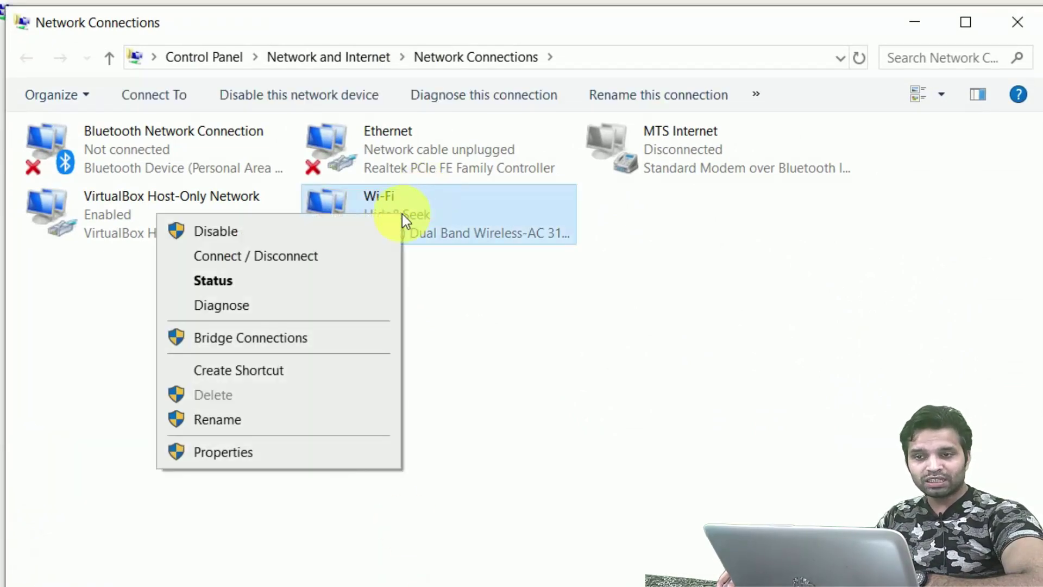
left_click(433, 214)
right_click(432, 214)
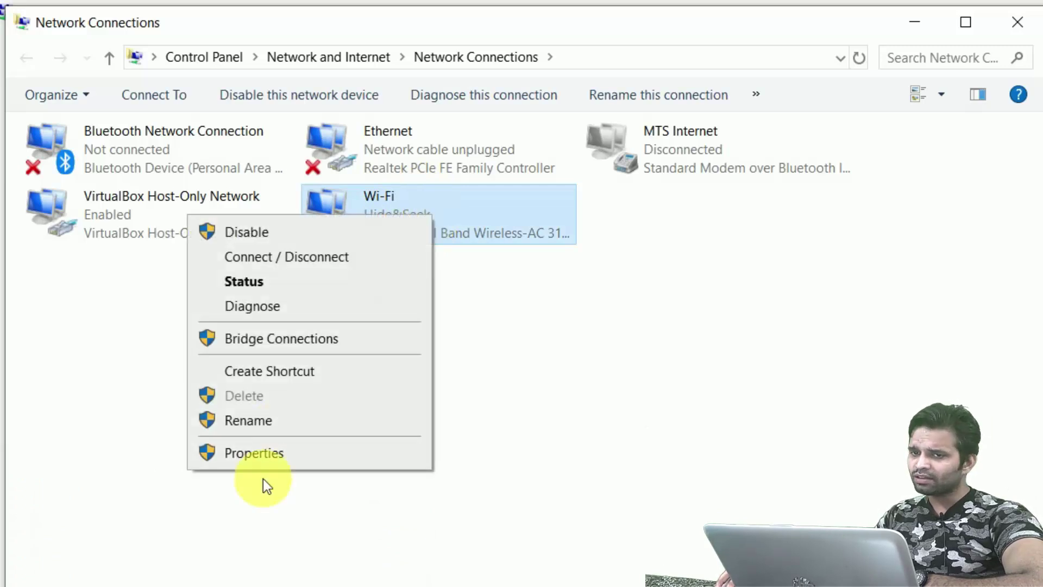
left_click(270, 454)
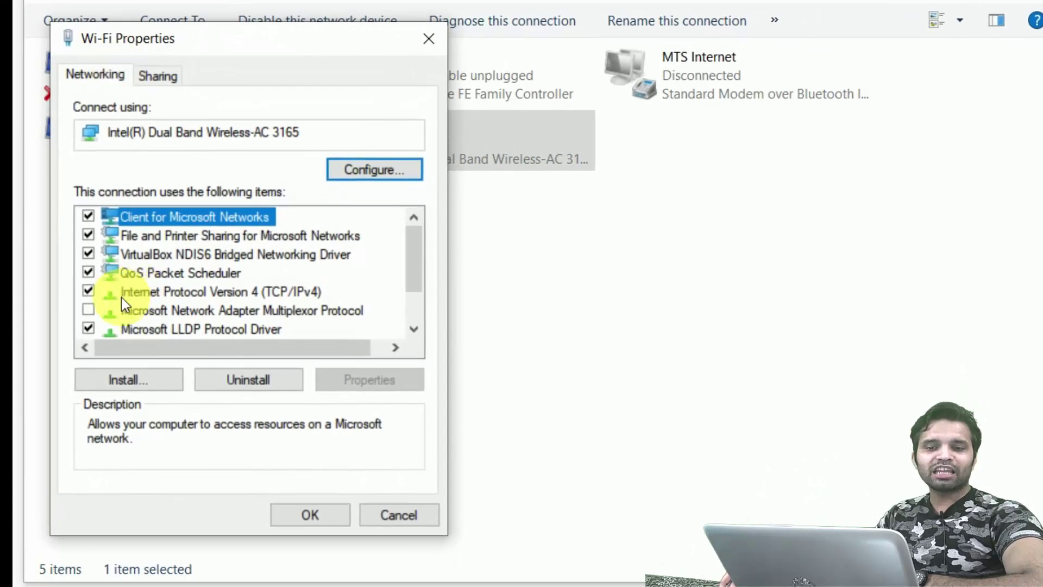
left_click(242, 294)
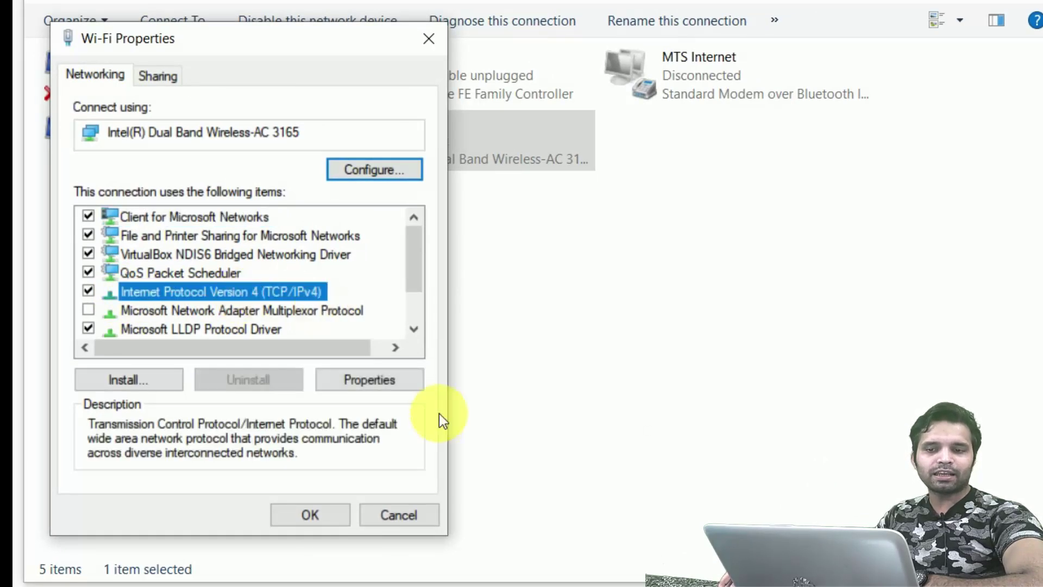
left_click(395, 378)
Switch IPv4 to manually specified DNS servers and place the DNS Benchmark results beside the dialog
left_click_drag(325, 129, 285, 50)
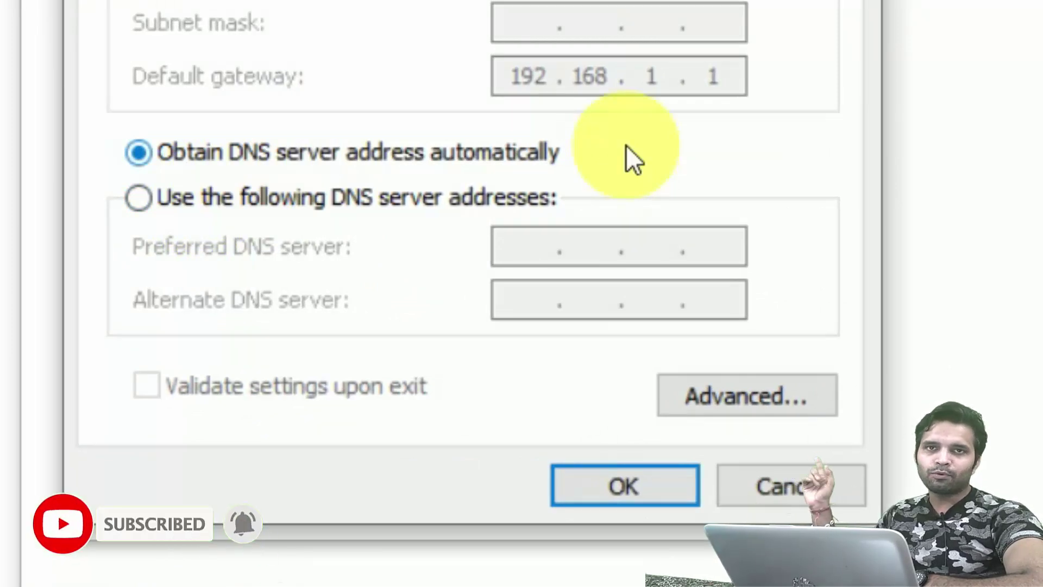
left_click(213, 194)
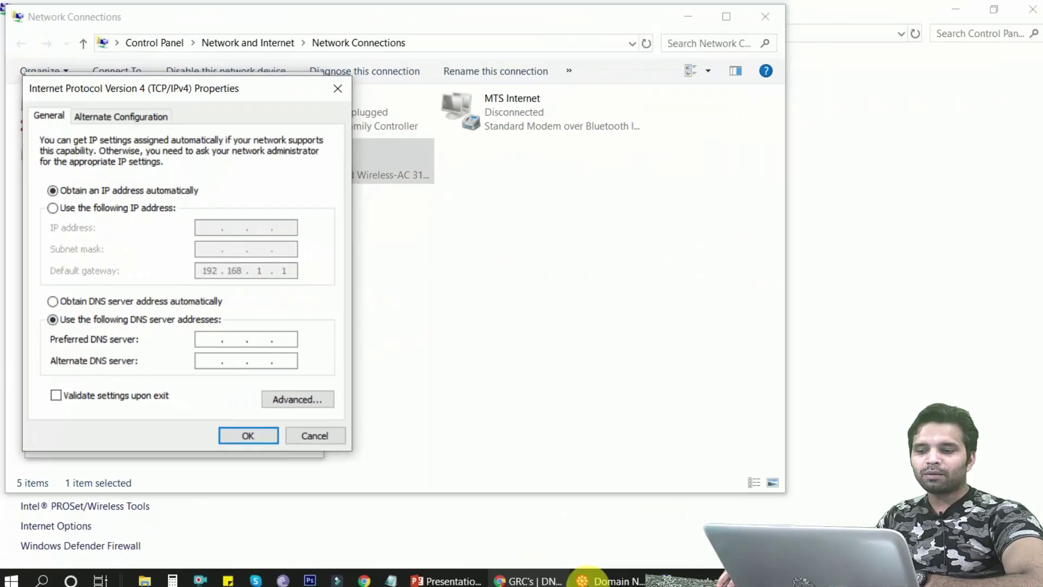
left_click(608, 580)
left_click_drag(402, 21, 756, 17)
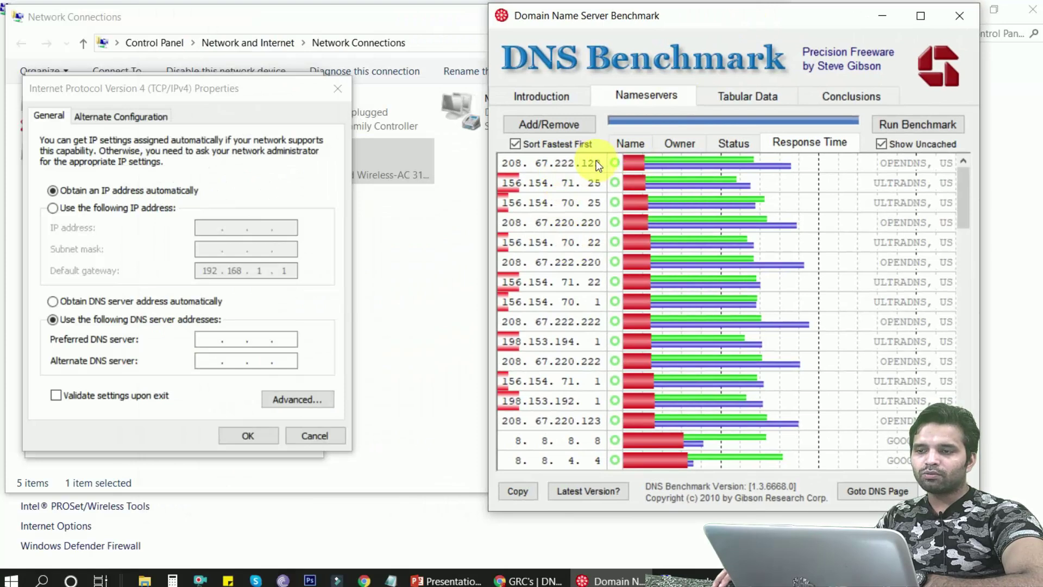
Check the nameserver owners, return to response times, and focus the Preferred DNS server field
left_click(674, 144)
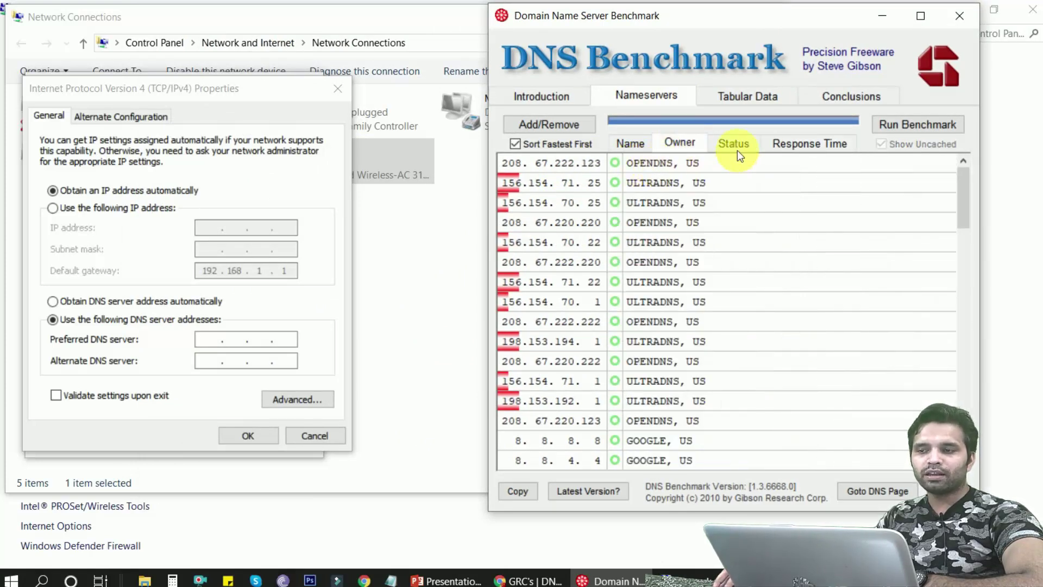
left_click(782, 142)
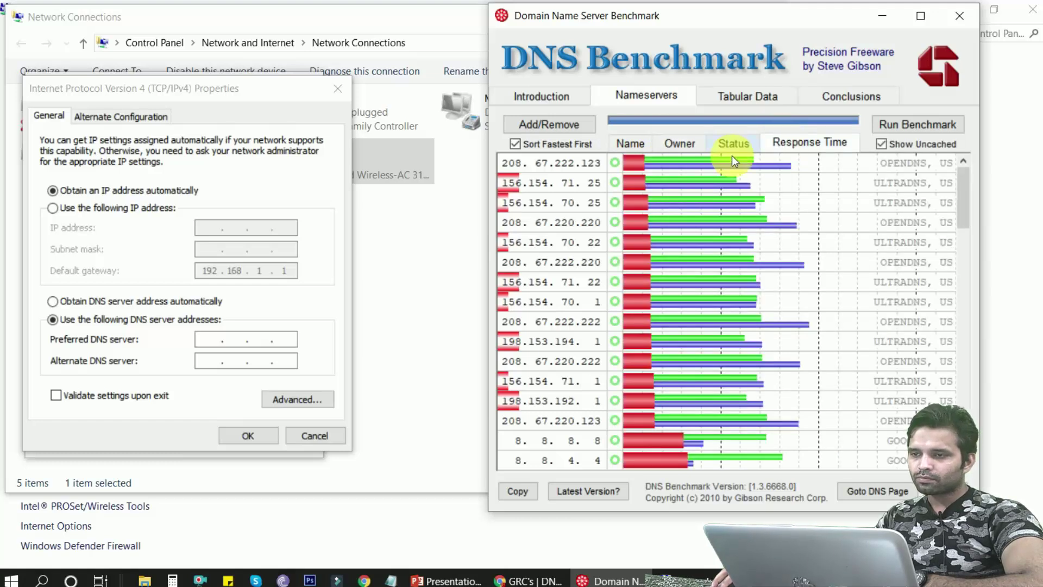
mouse_move(697, 164)
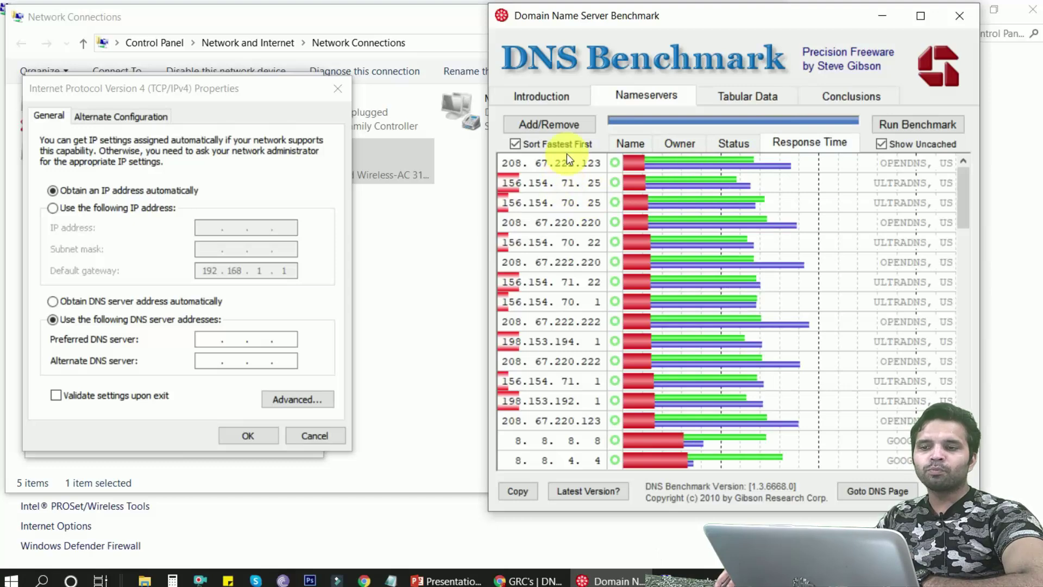
left_click(210, 339)
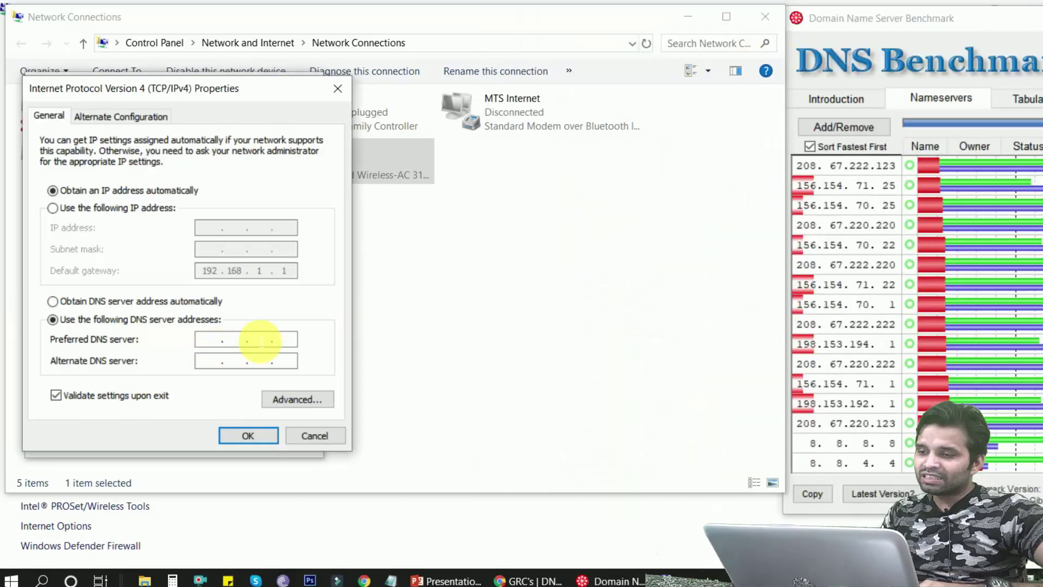
Enter 208.67.222.123 as preferred and 156.154.71.25 as alternate DNS, correcting the invalid octet
type("20")
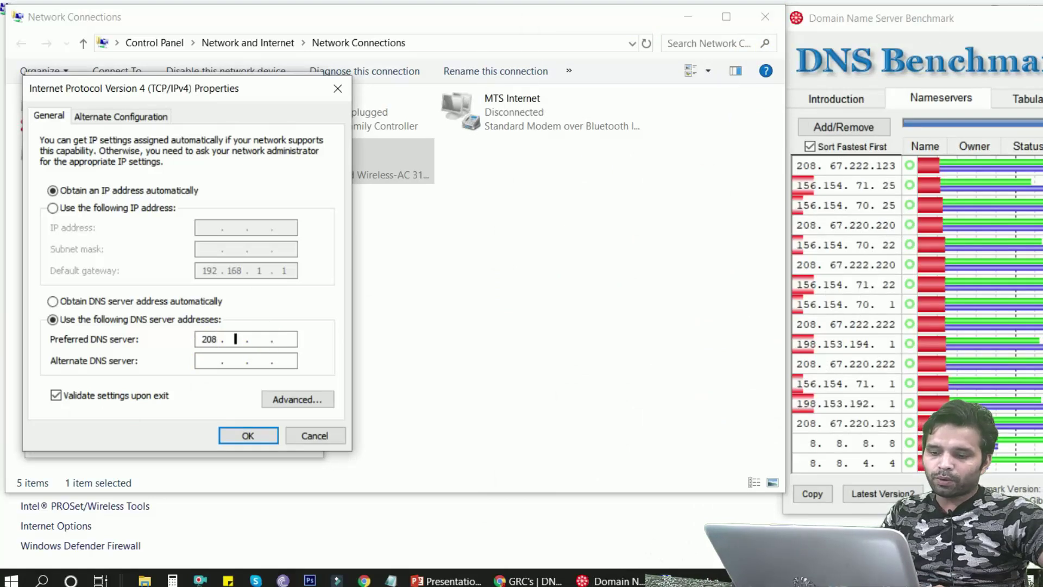
type("8 . 67 ")
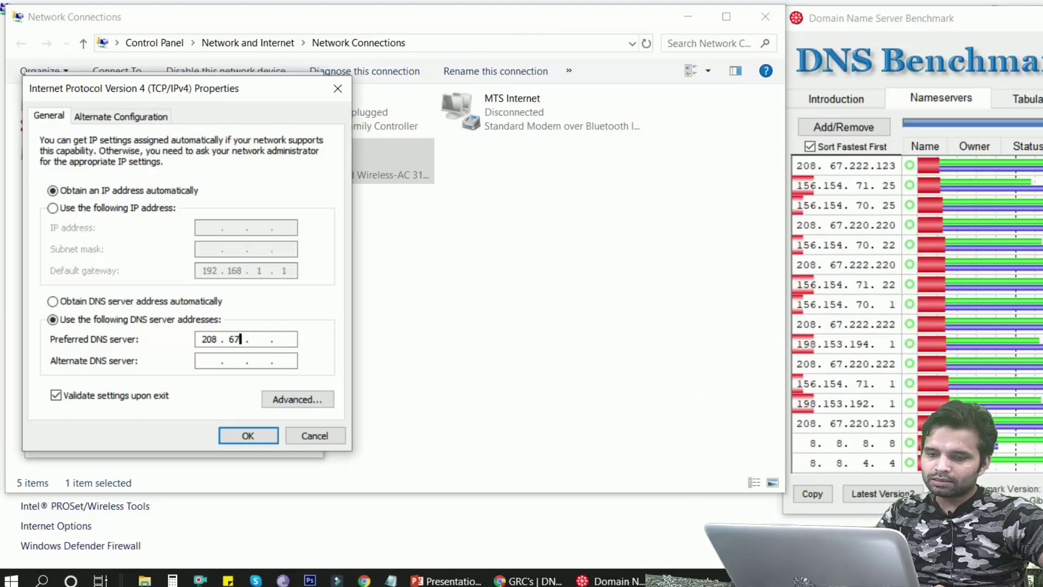
type(". ")
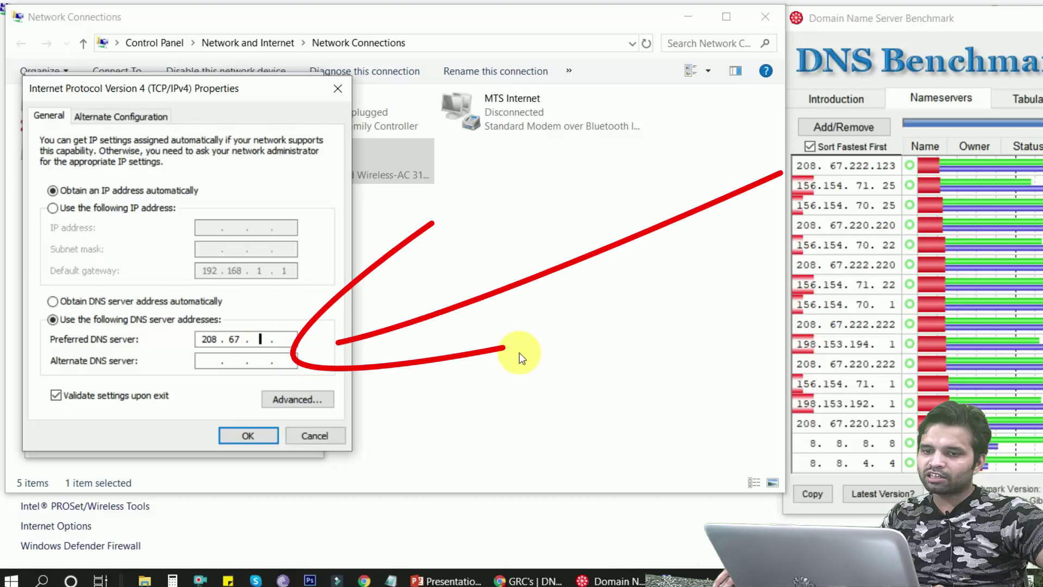
type("222 . 123")
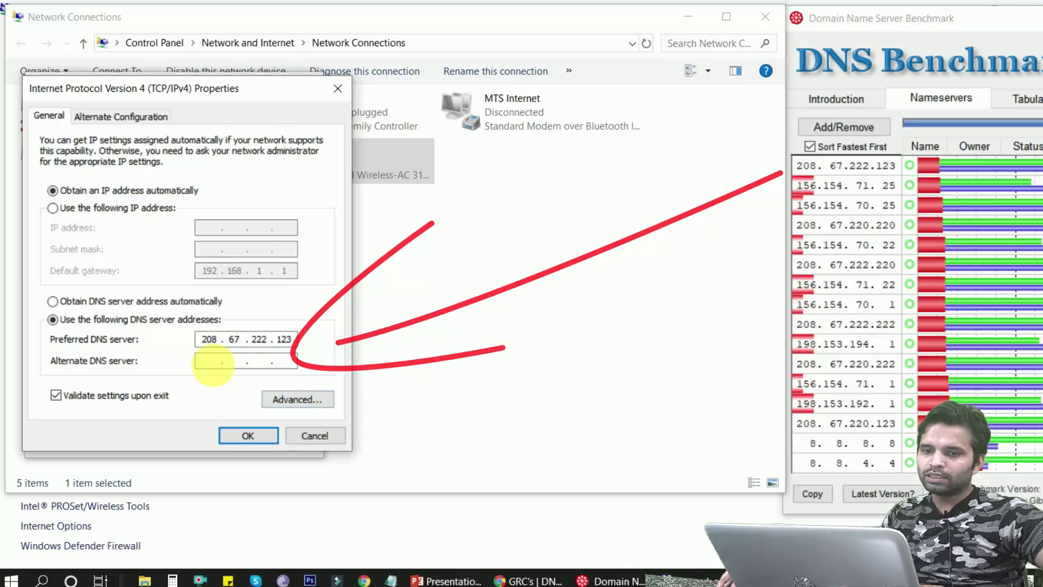
left_click(212, 362)
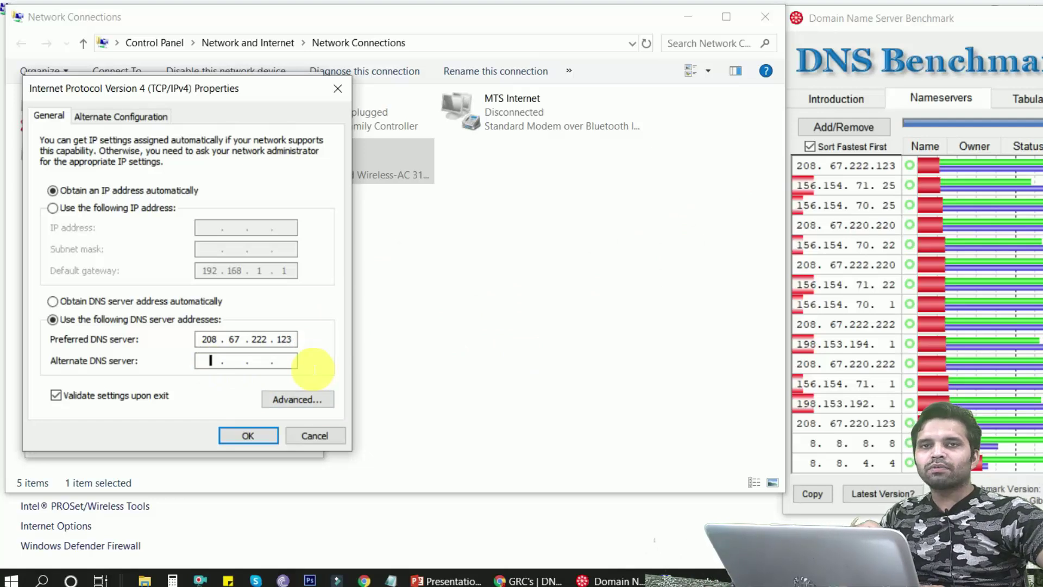
type("156 . 154 .  .")
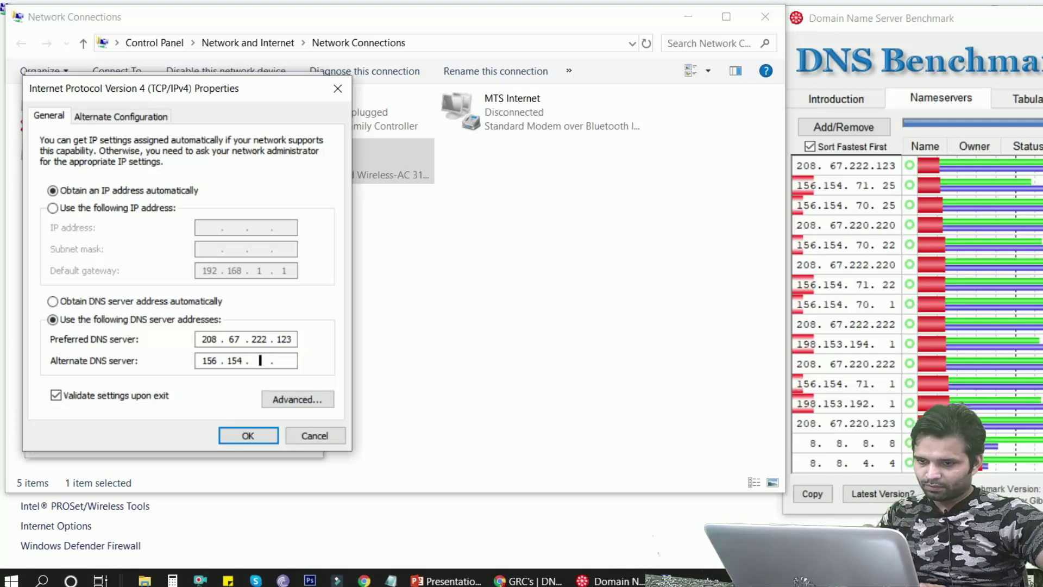
type("255")
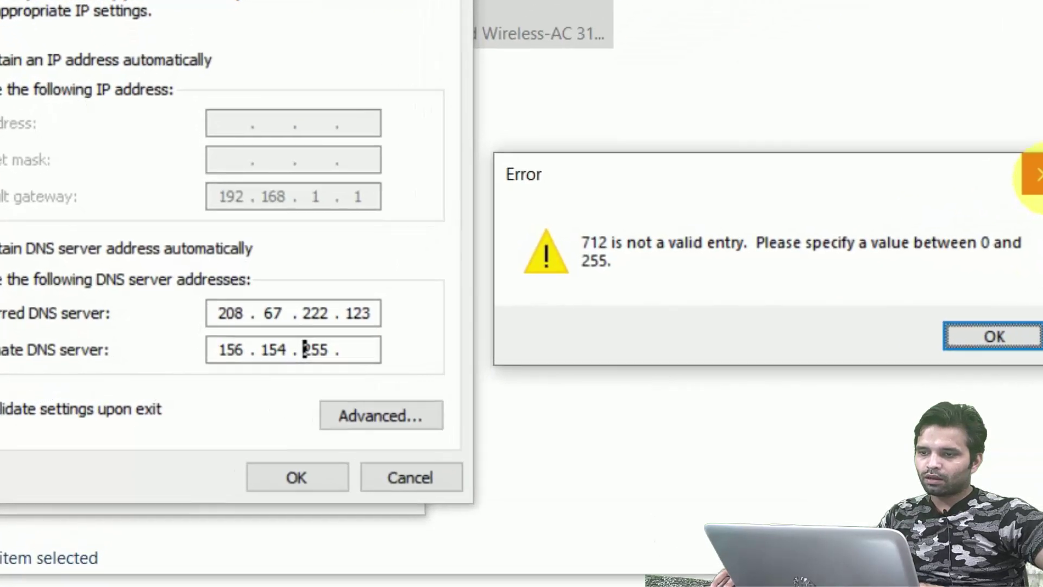
left_click(847, 220)
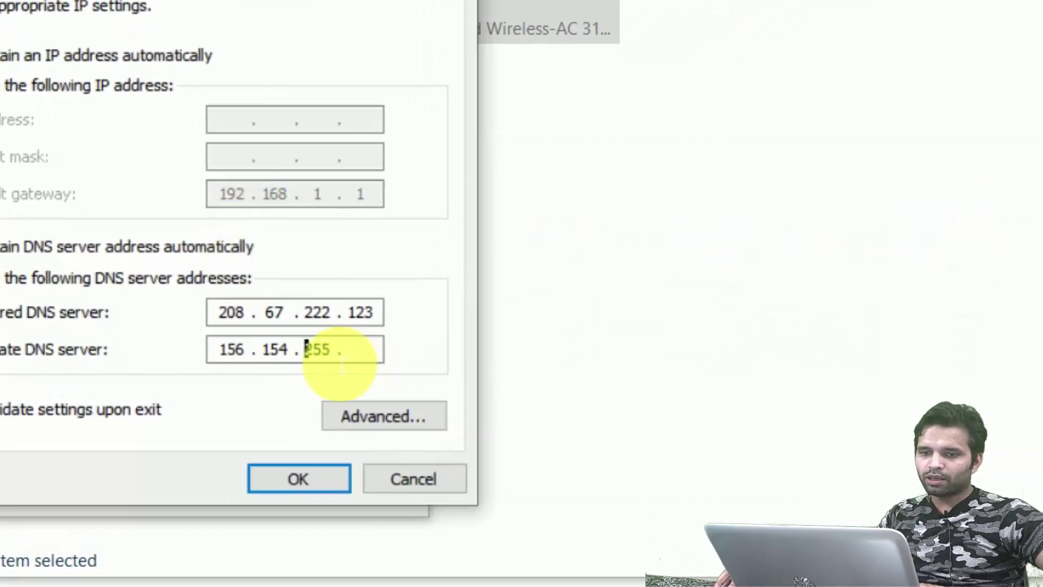
double_click(326, 355)
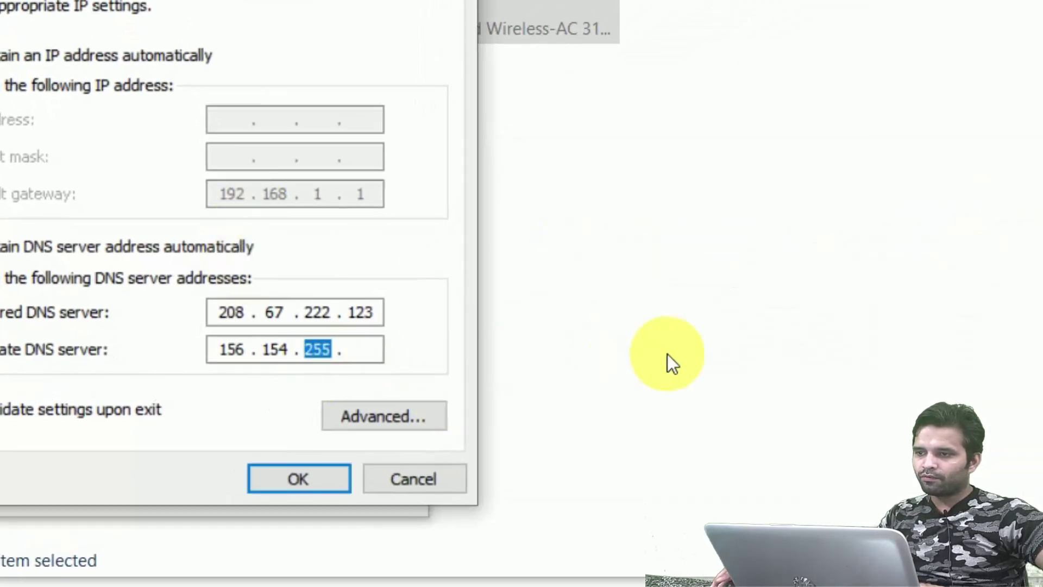
type("71")
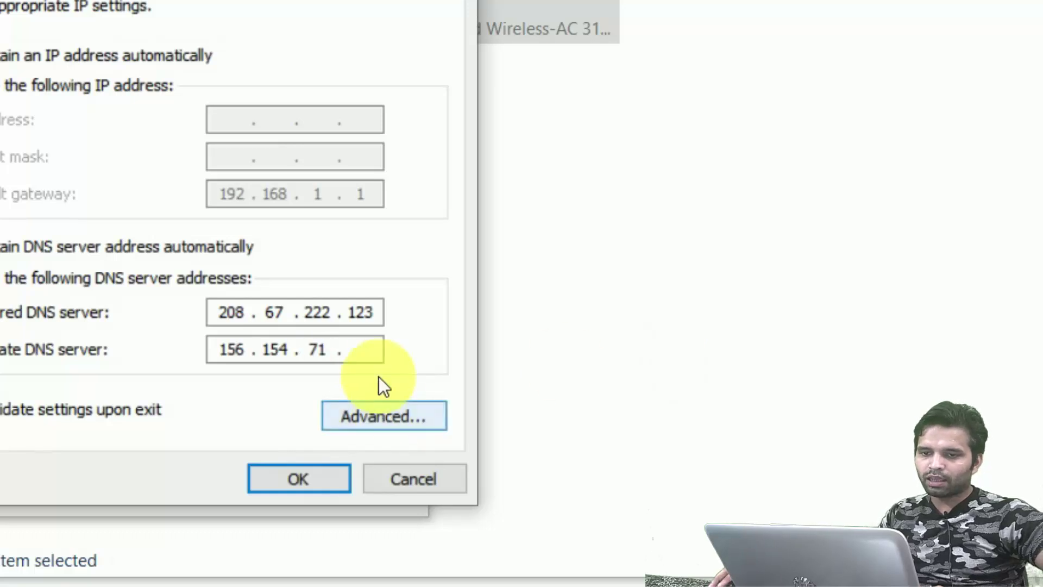
left_click(380, 356)
type("25")
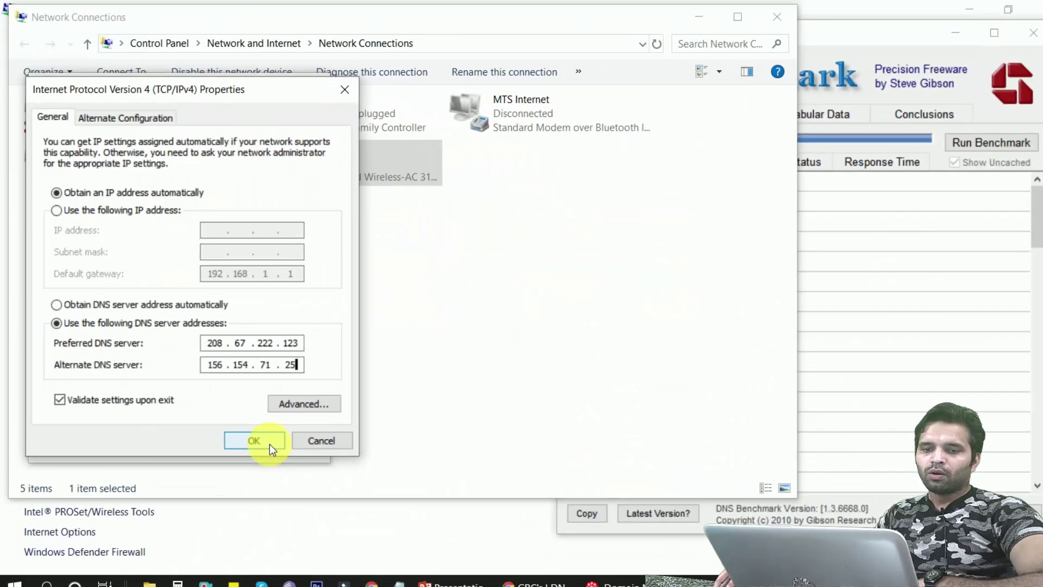
Save the new DNS settings, reconnect Wi-Fi to Hide&Seek, and bring Chrome's GRC page forward
left_click(183, 493)
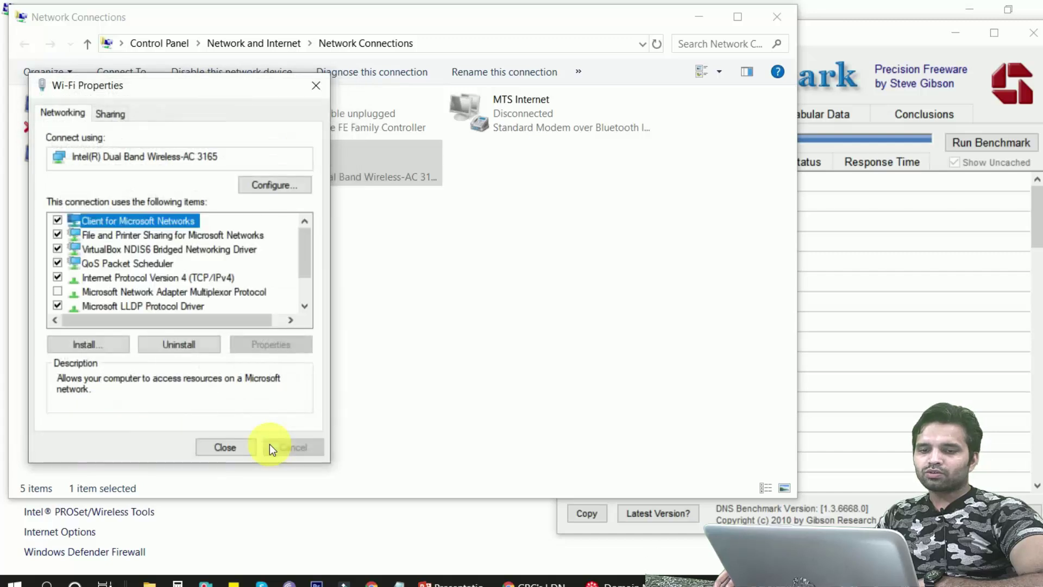
left_click(228, 449)
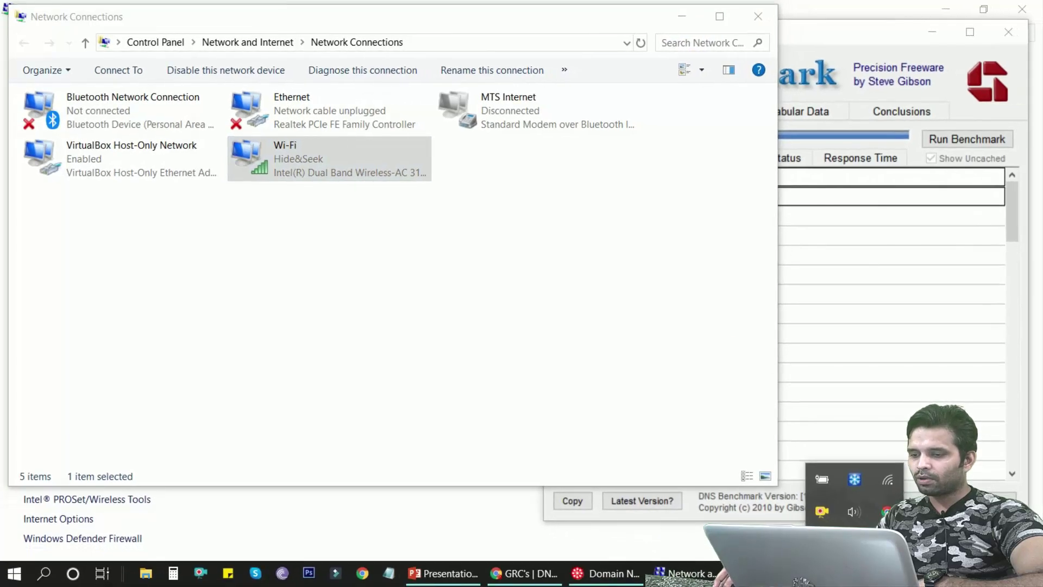
left_click(872, 491)
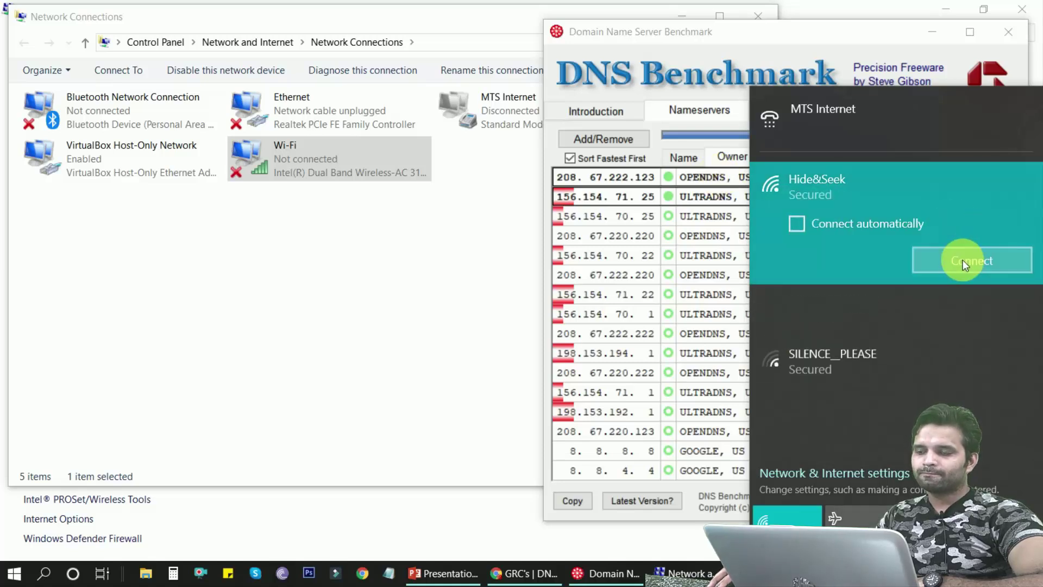
left_click(968, 268)
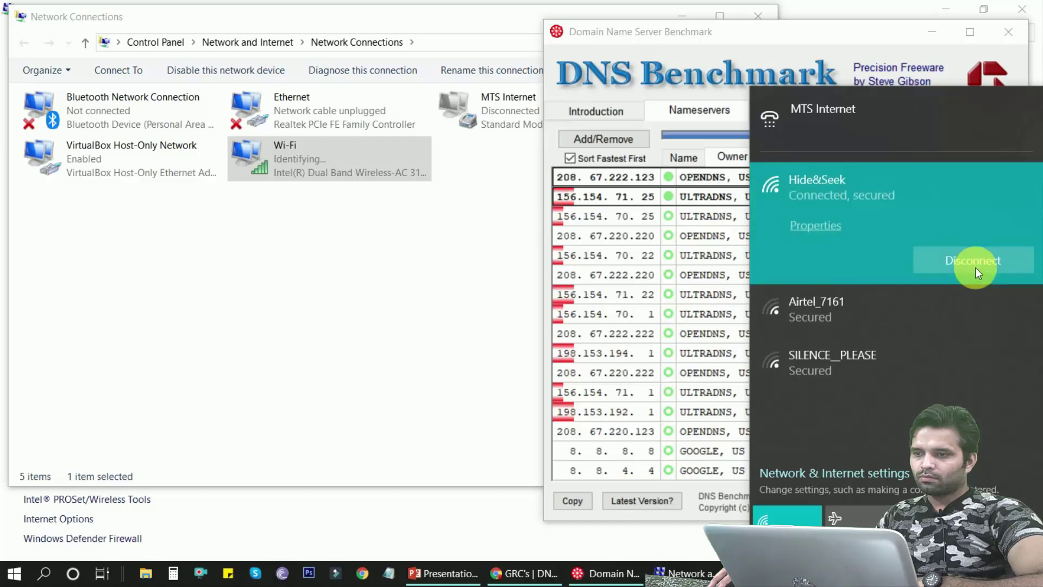
left_click(479, 282)
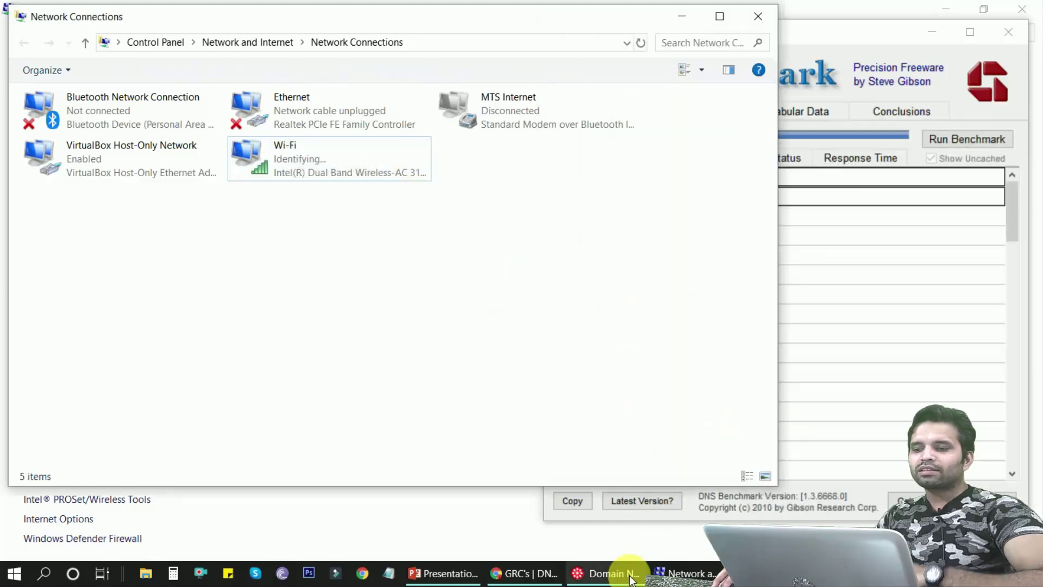
left_click(526, 576)
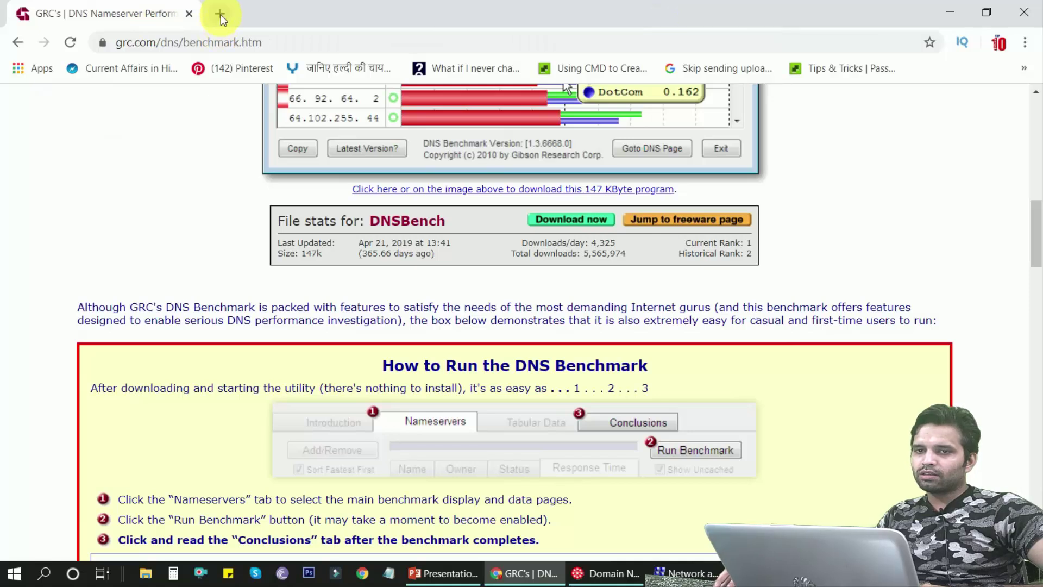
Load google.com in a new Chrome tab, then open another blank tab
left_click(221, 14)
type("google.com")
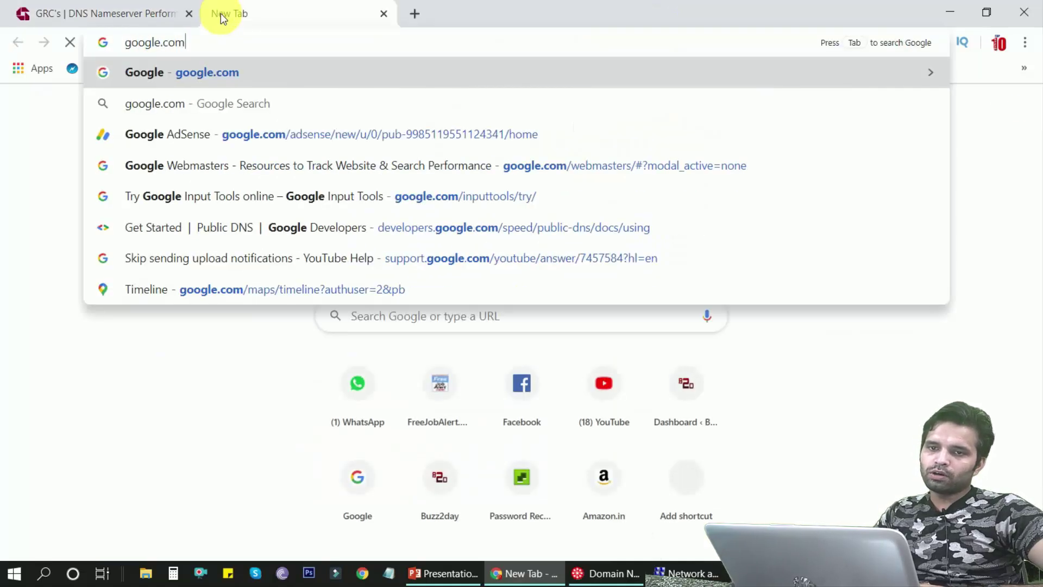
key("Return")
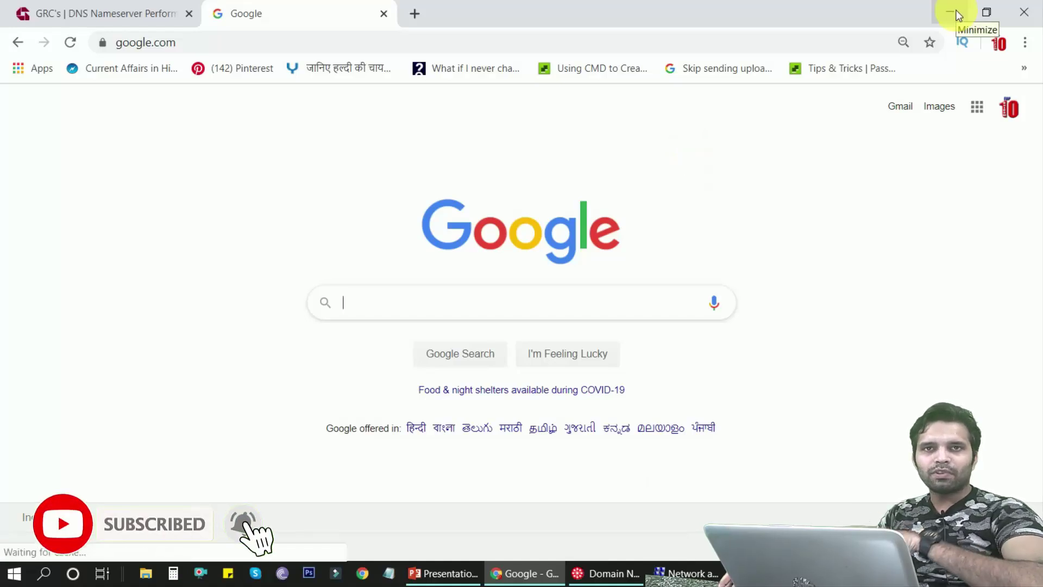
left_click(415, 13)
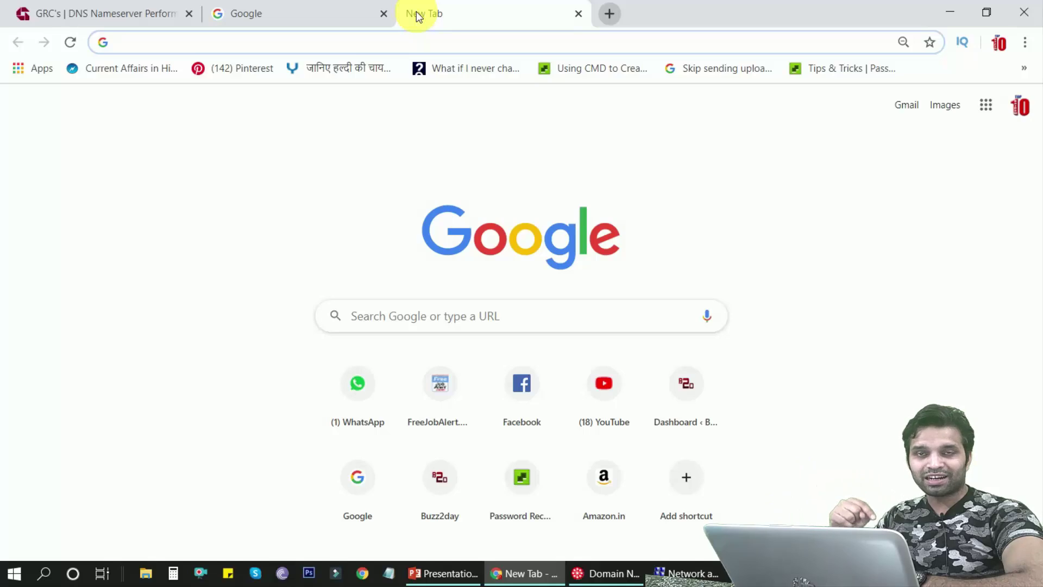
Load the router admin page at 192.168.1.1 and log in with the router password
type("192.168.1.1")
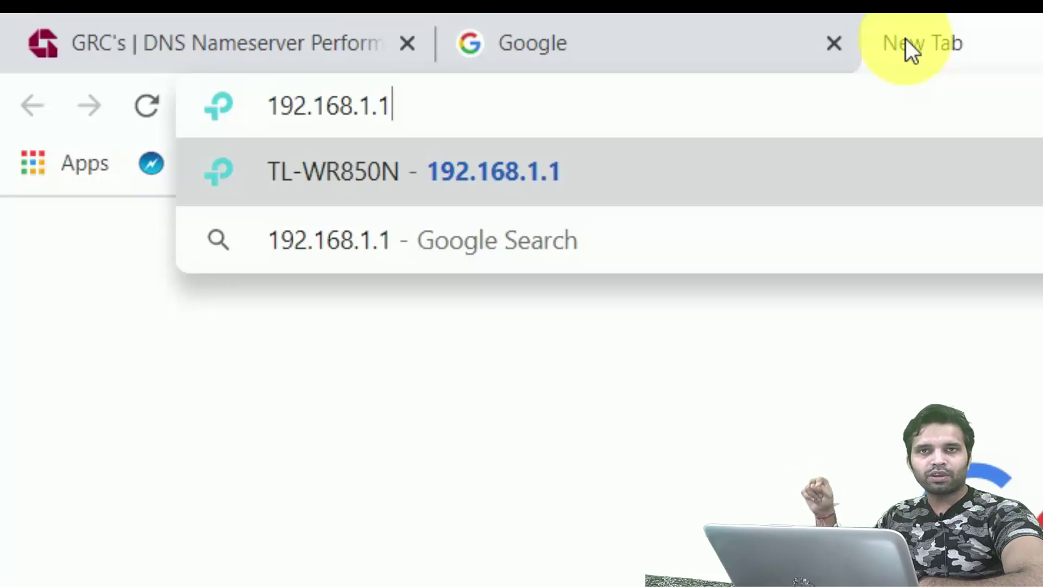
key("Return")
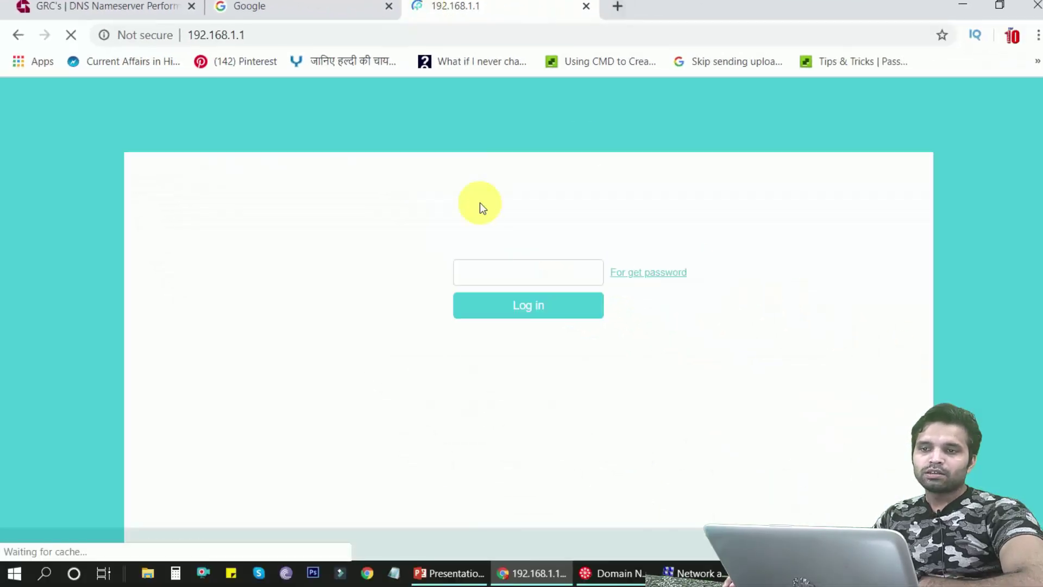
type("admin")
key("Return")
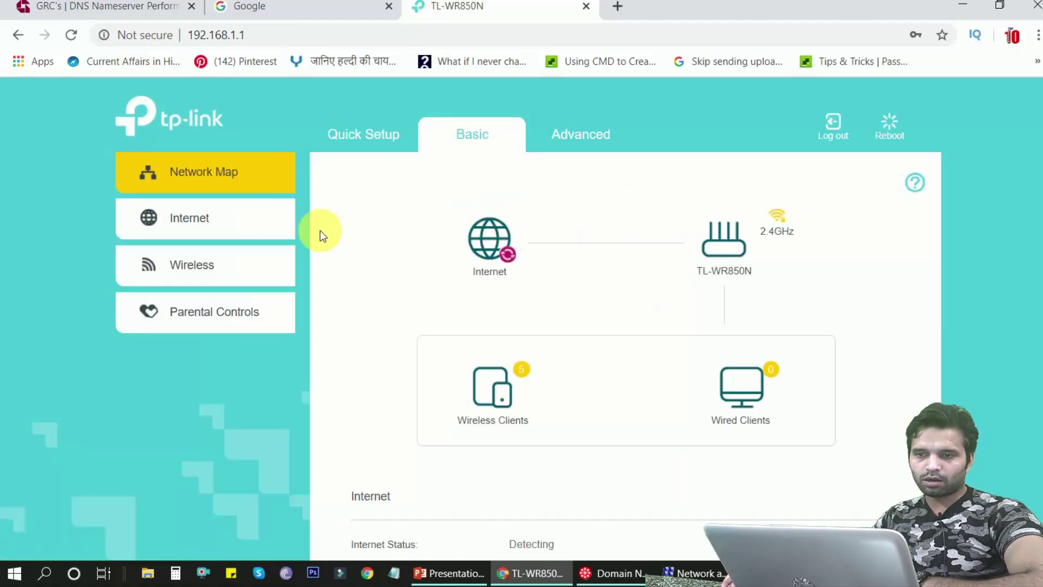
Go to Advanced > Network > LAN Settings and view the Primary and Secondary DNS fields (0.0.0.0)
left_click(356, 136)
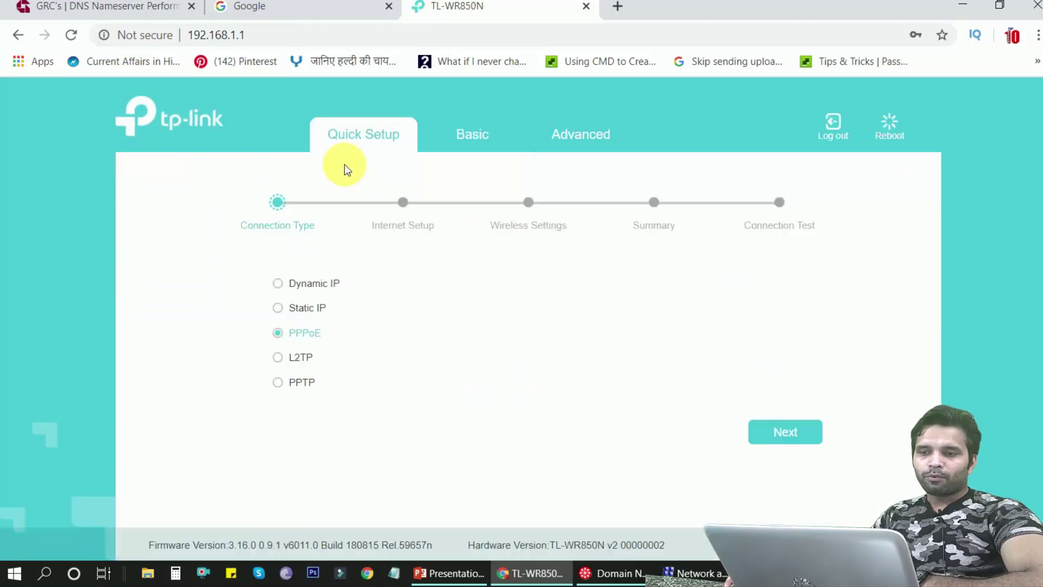
left_click(584, 136)
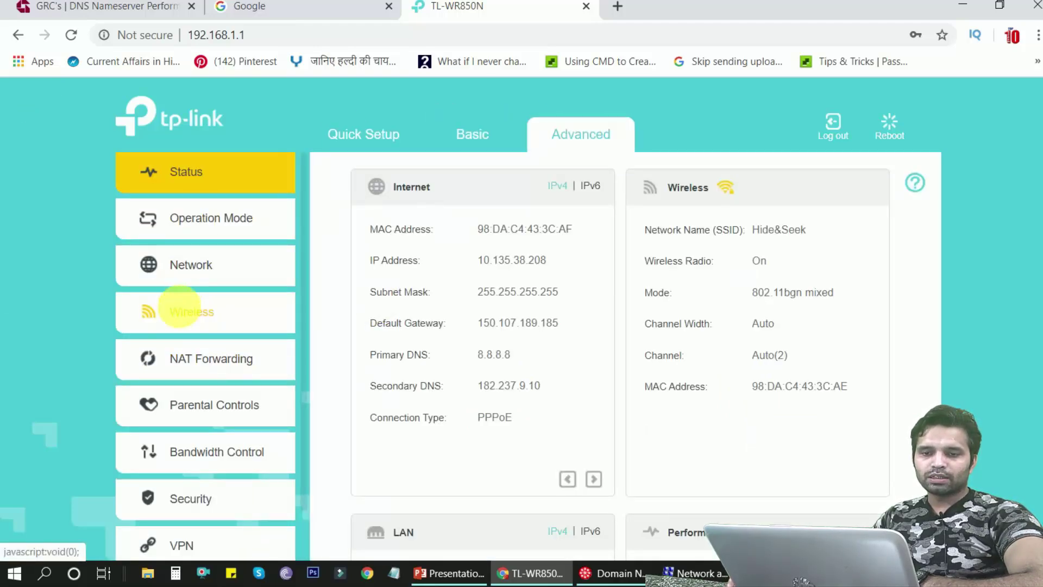
left_click(153, 264)
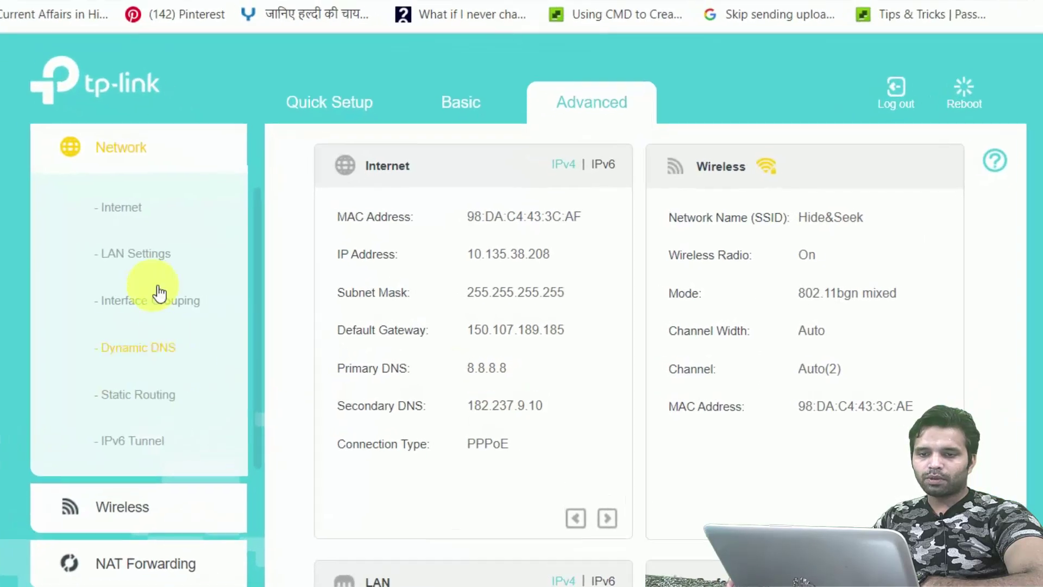
left_click(143, 263)
scroll(699, 353, "down", 1)
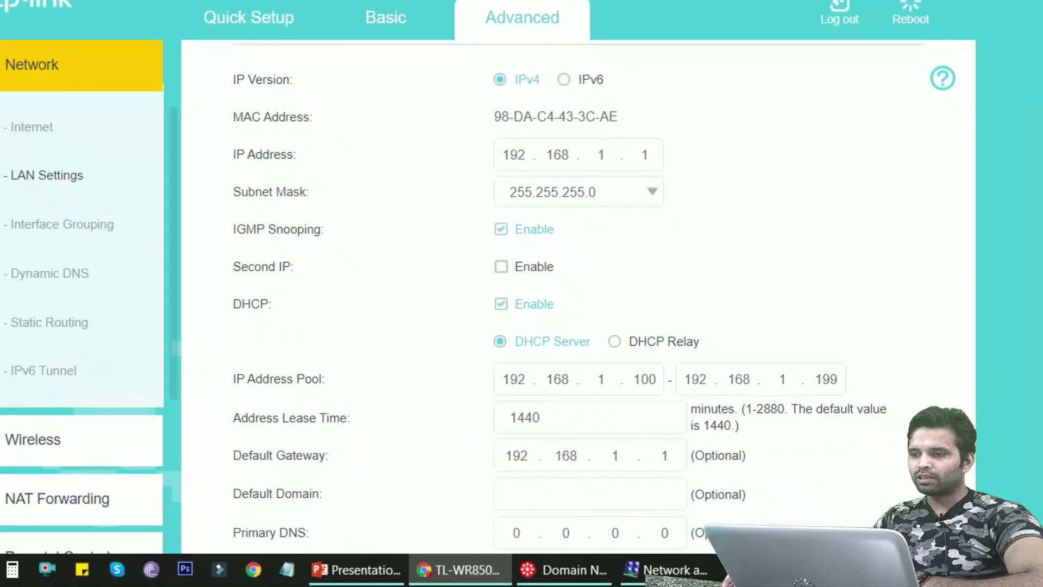
scroll(575, 298, "down", 3)
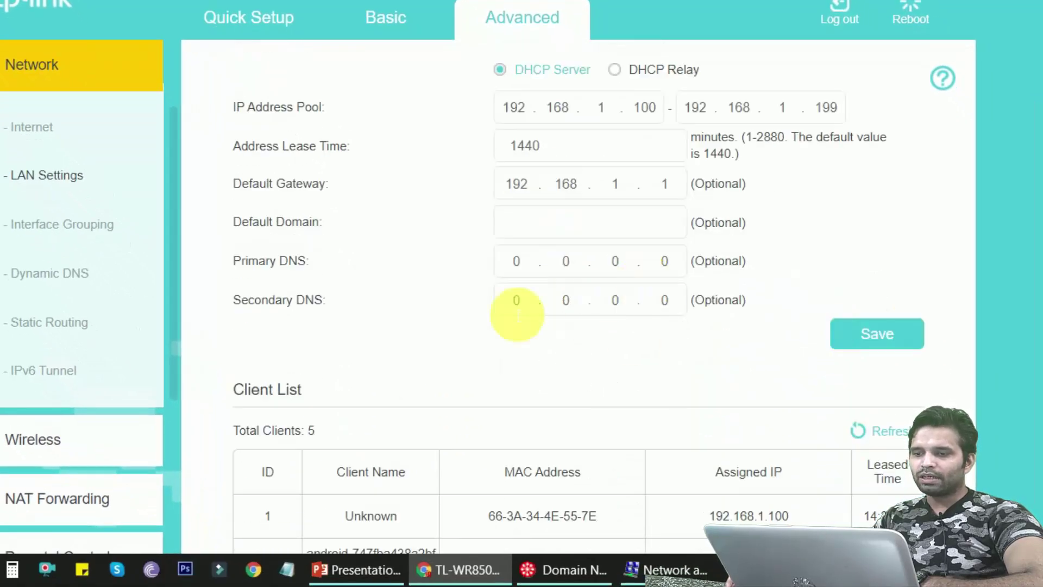
left_click(513, 261)
left_click(665, 262)
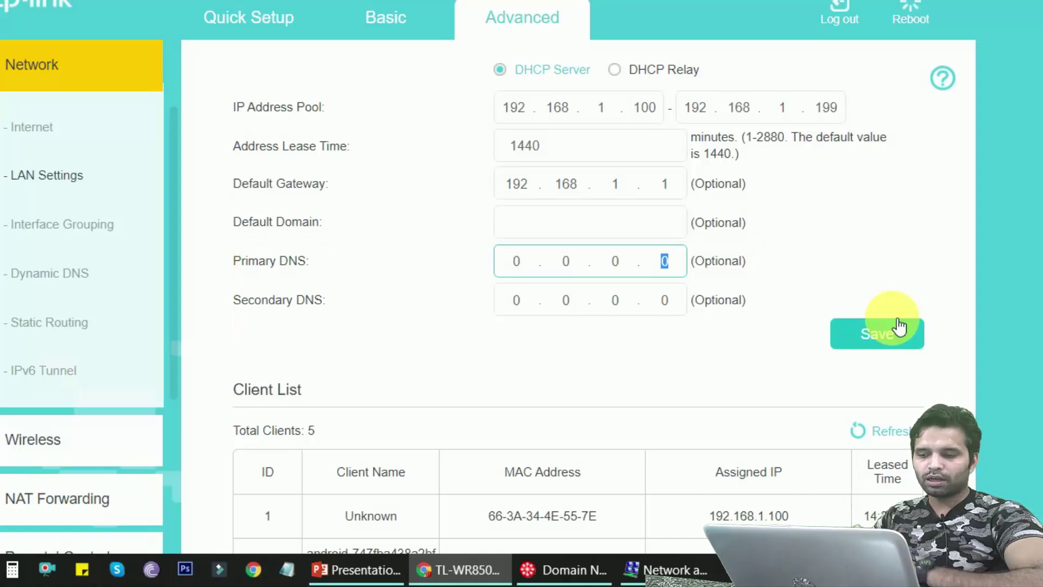
mouse_move(706, 571)
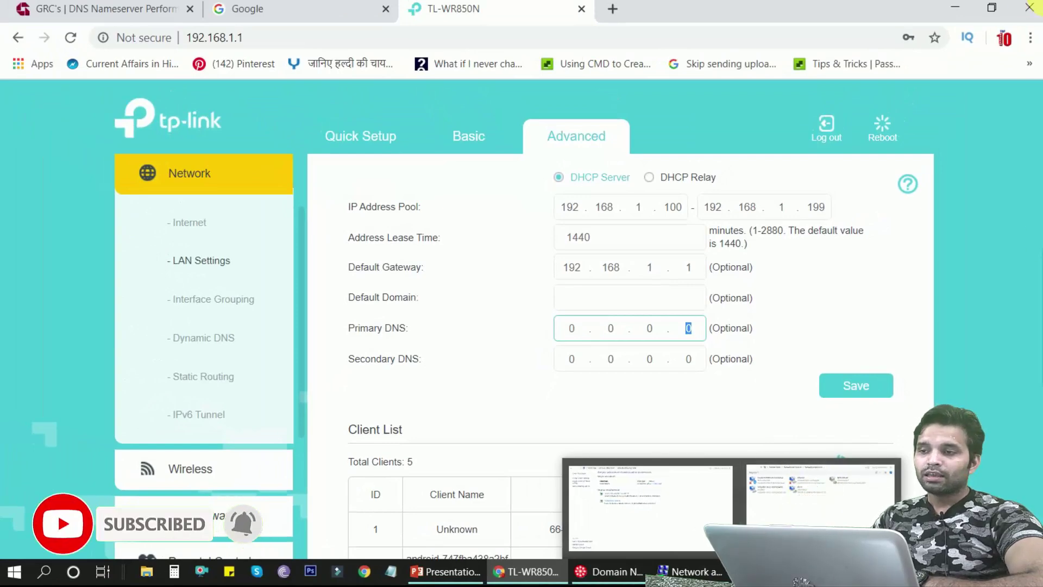
Minimize Chrome and snap DNS Benchmark full height against the left screen edge
left_click(953, 7)
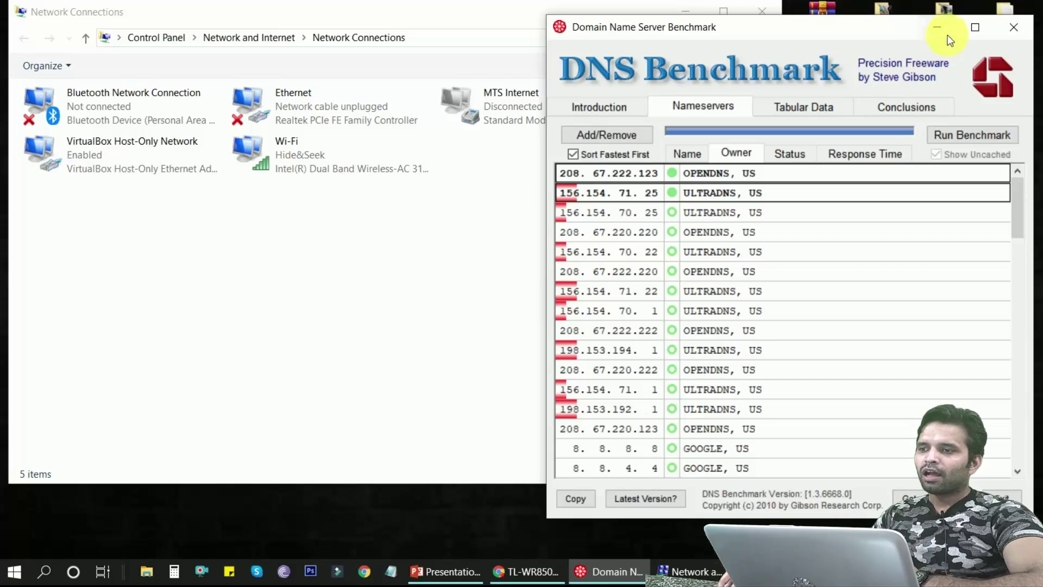
left_click_drag(895, 36, 822, 37)
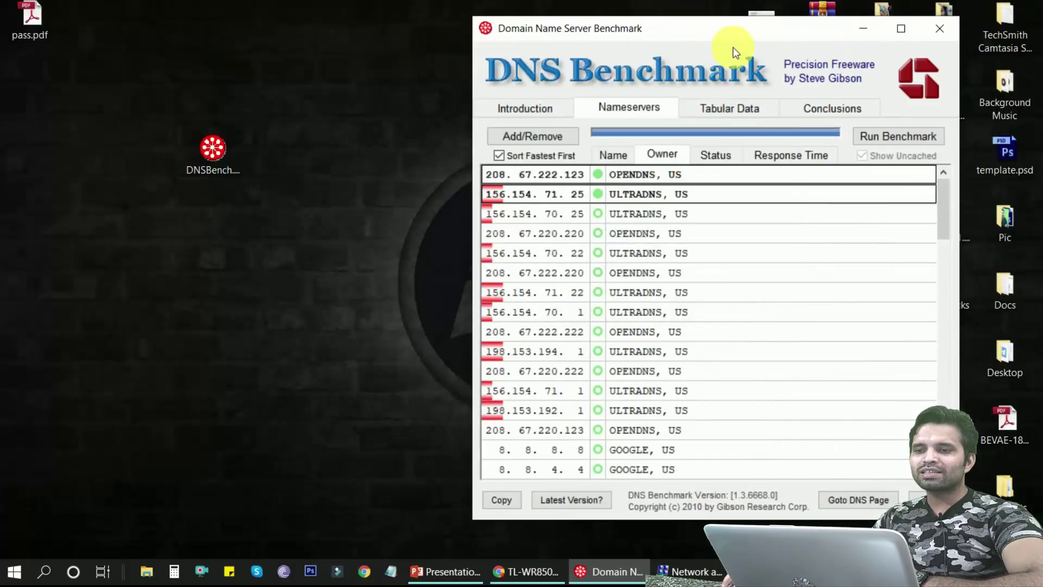
left_click_drag(732, 47, 385, 2)
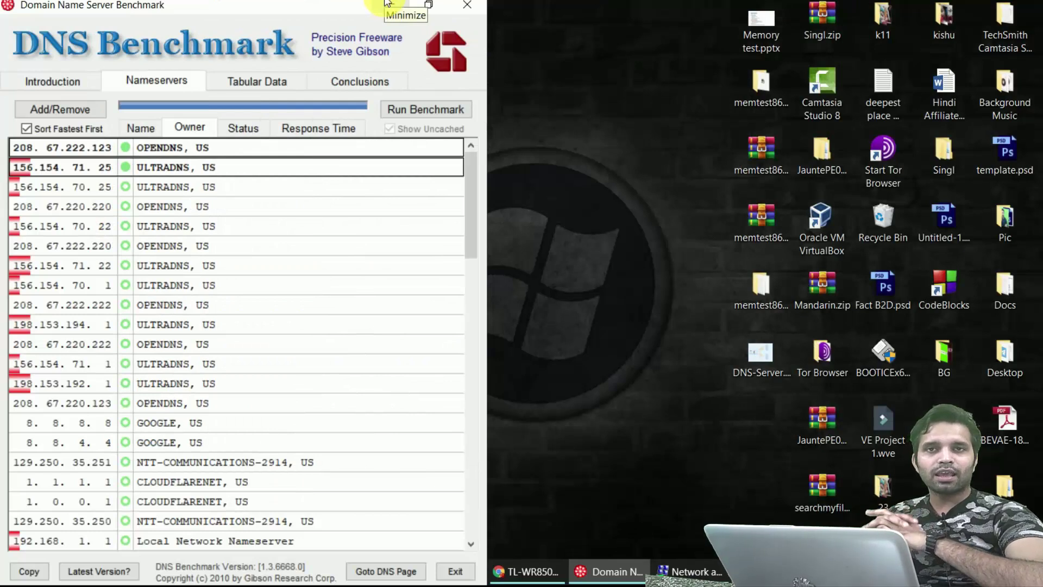